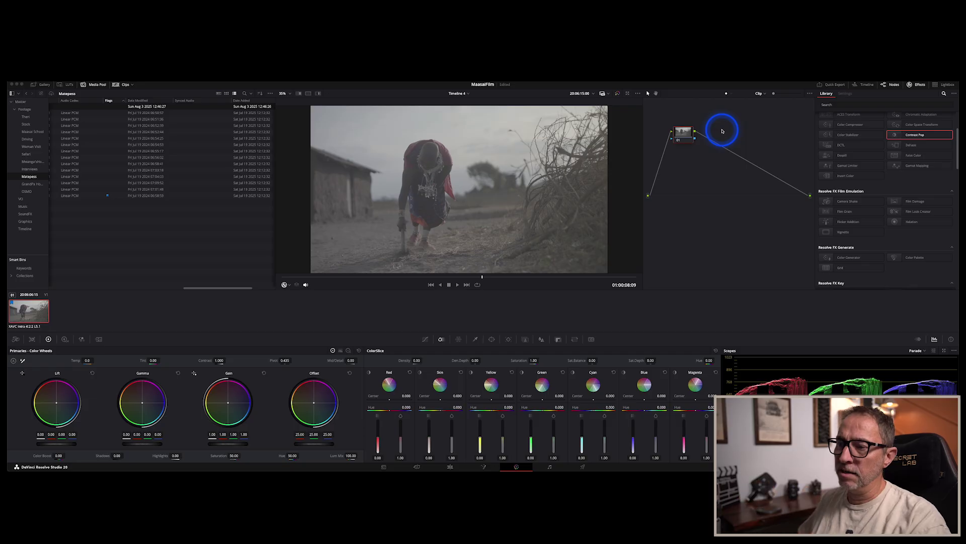
View the timeline-level node graph and return the node editor to Clip level
left_click_drag(684, 137, 683, 142)
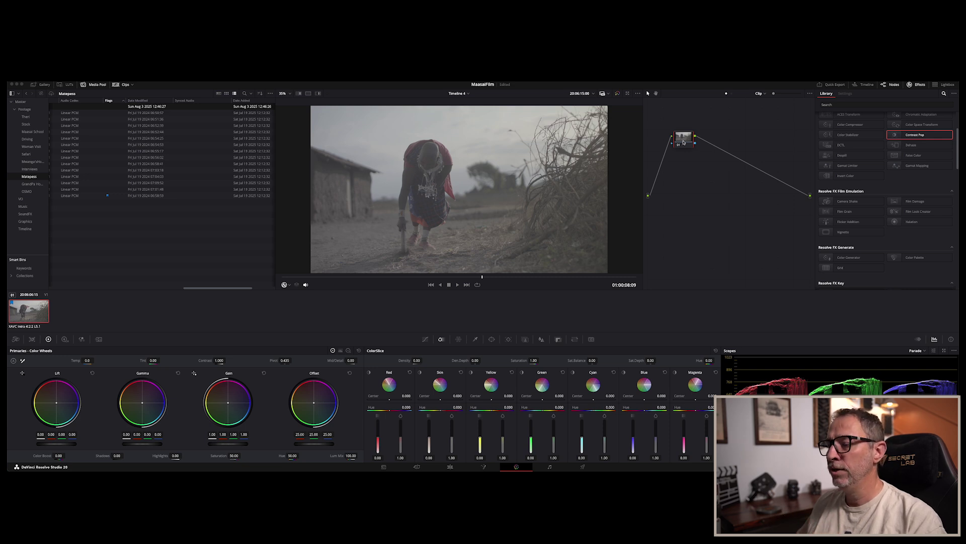
left_click(684, 143)
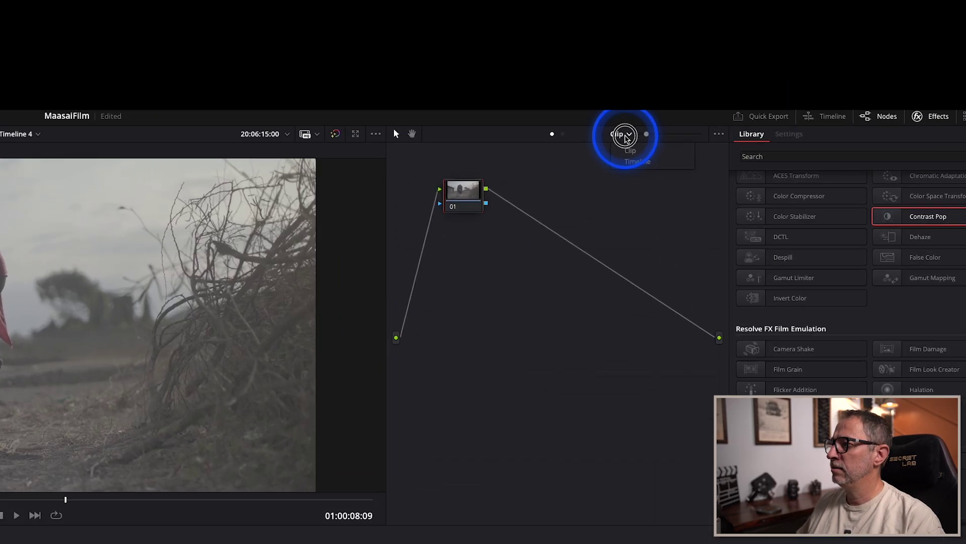
left_click(760, 96)
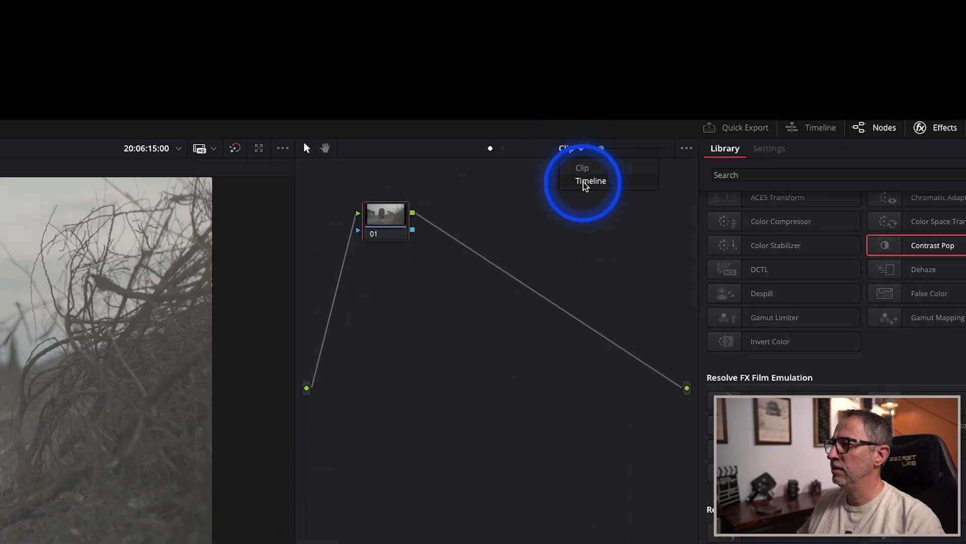
left_click(585, 183)
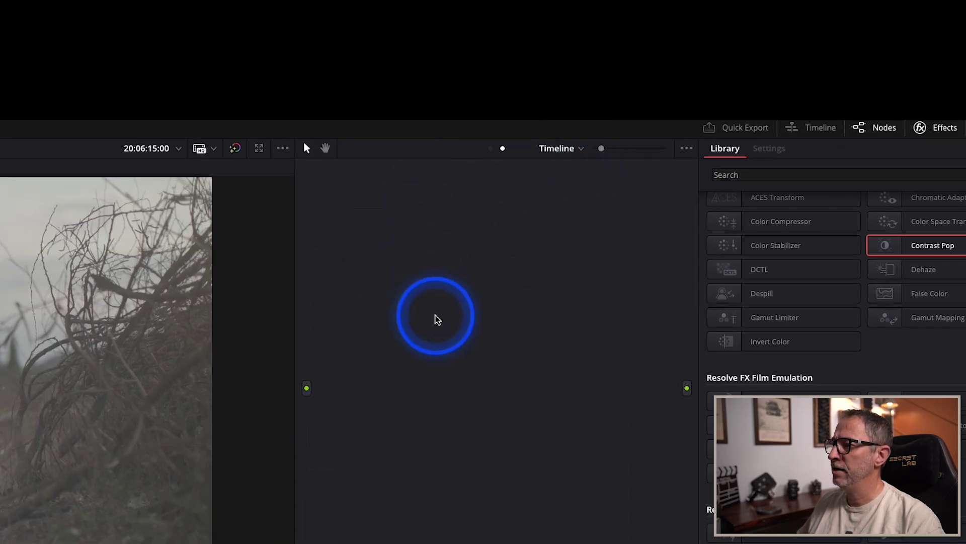
left_click(573, 149)
left_click(569, 170)
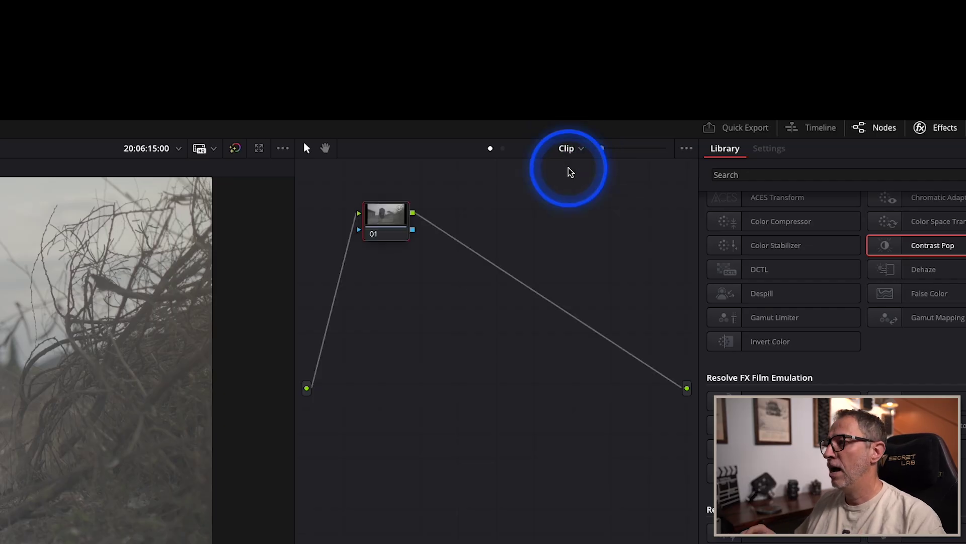
left_click(567, 153)
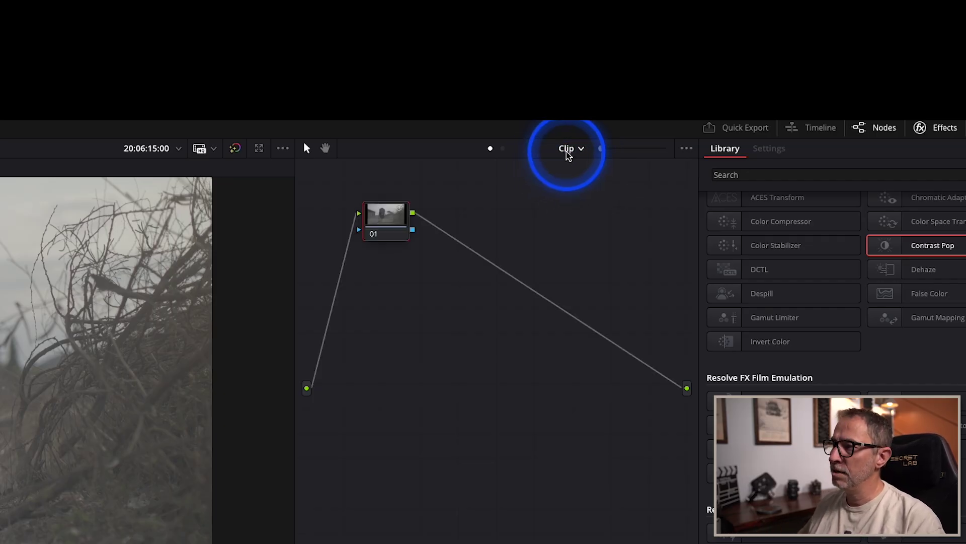
left_click(583, 152)
left_click(415, 214)
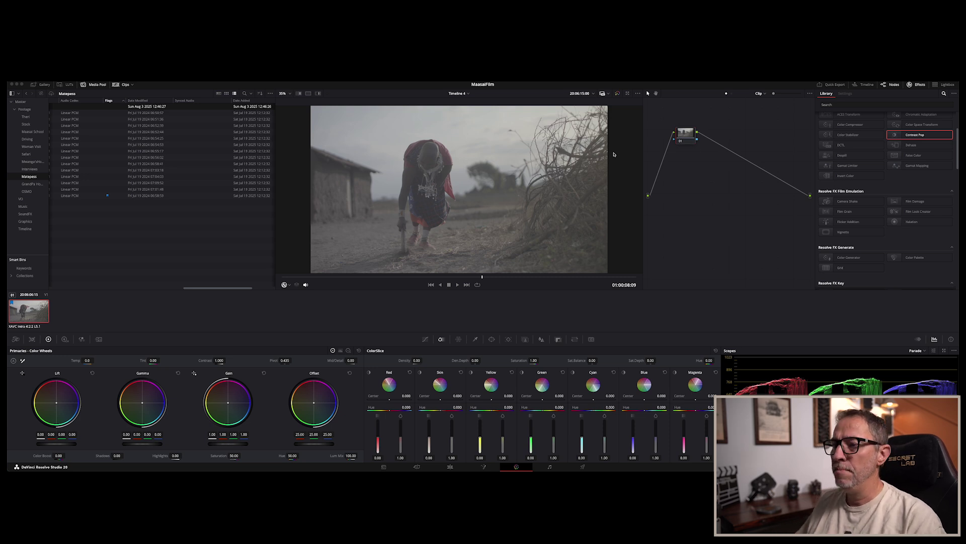
Search the effects library for "color" and apply the Color Space Transform effect to node 01
left_click(612, 154)
scroll(853, 158, "up", 3)
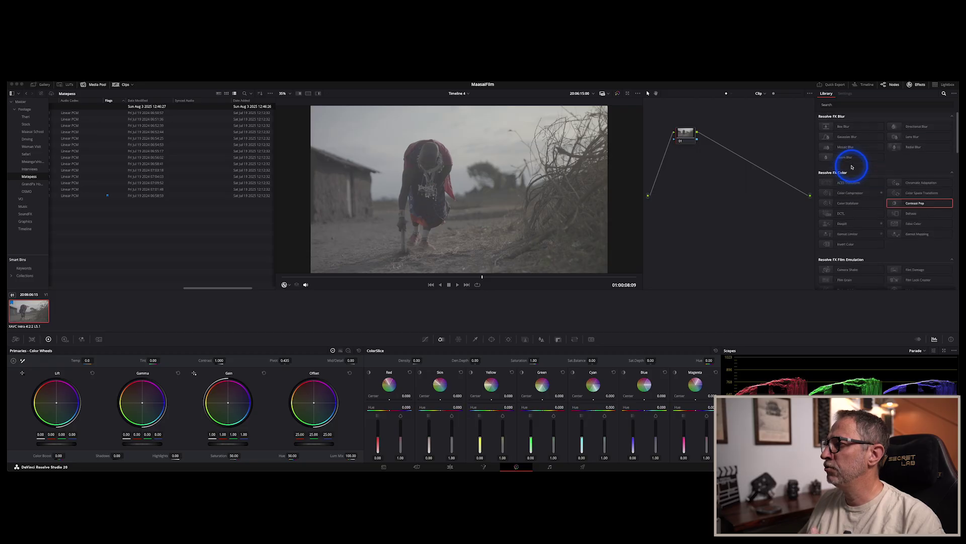
left_click(848, 103)
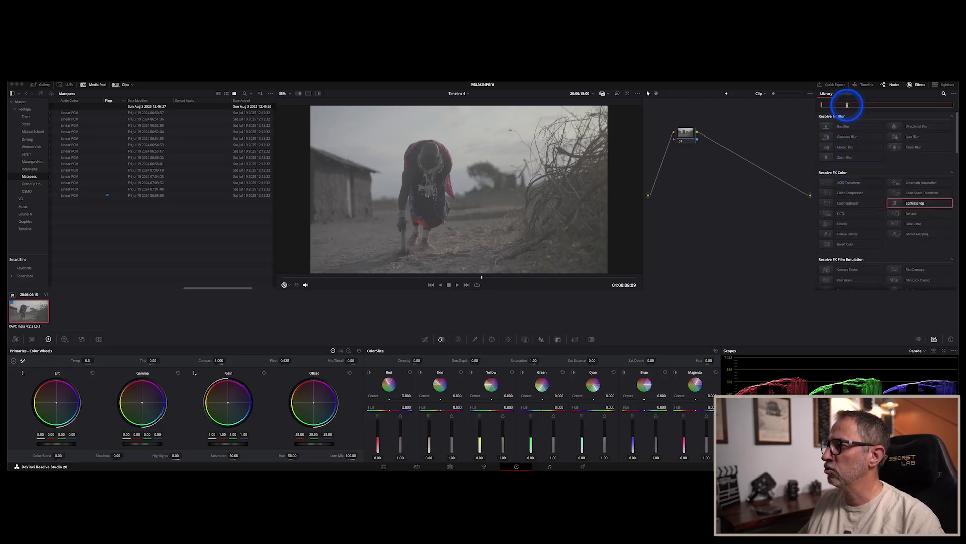
type("color")
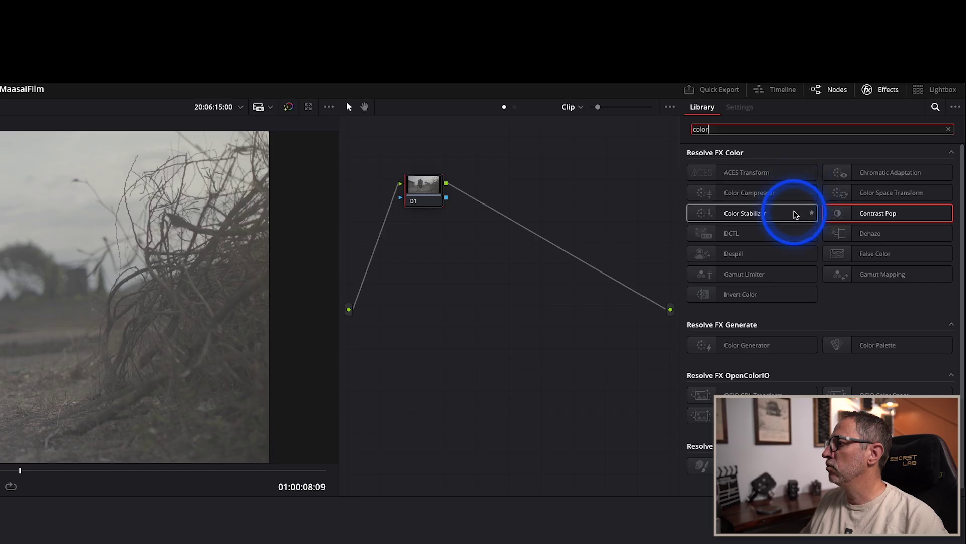
left_click(882, 194)
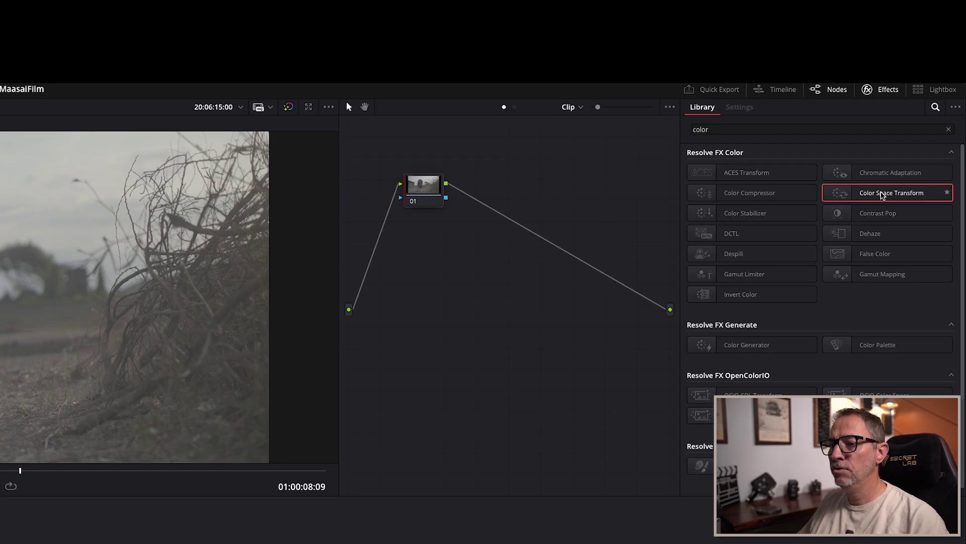
left_click(881, 194)
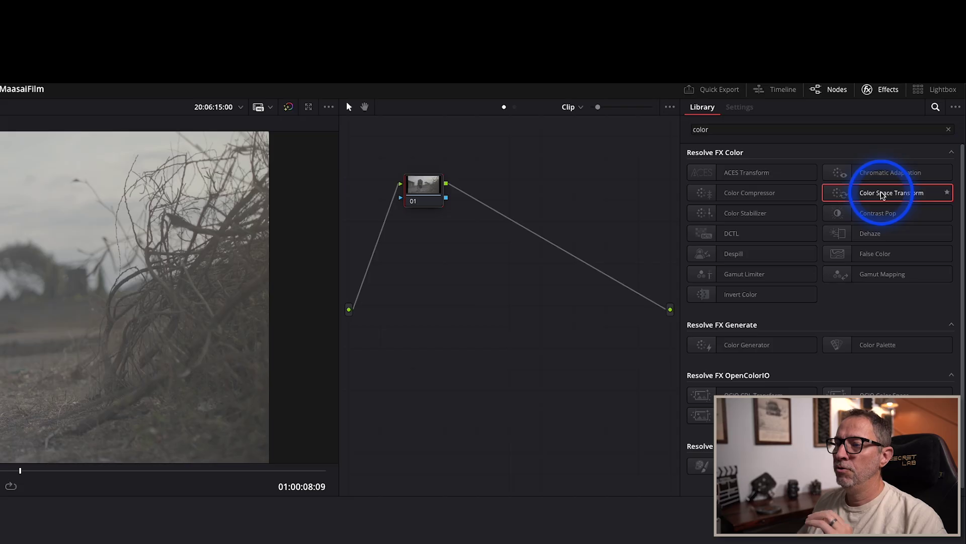
left_click(882, 195)
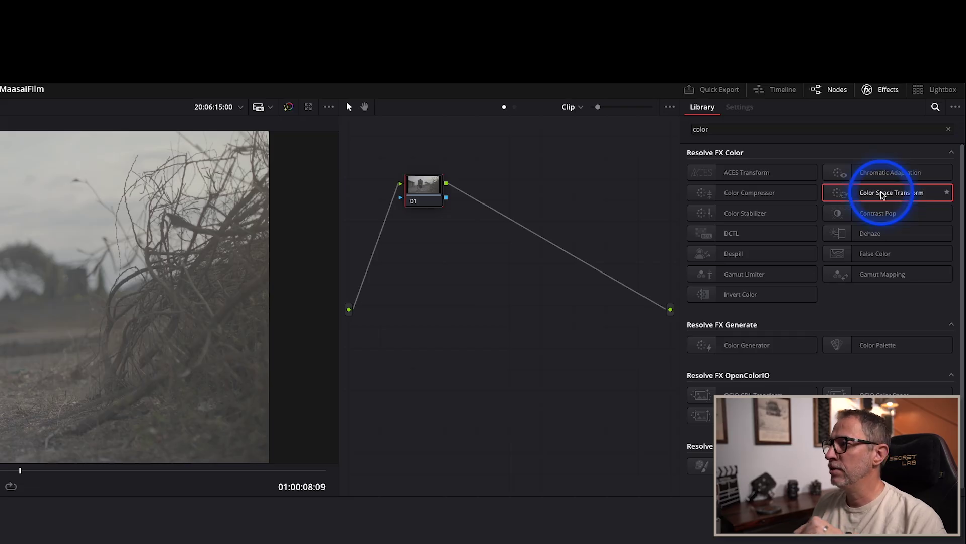
left_click_drag(882, 195, 425, 189)
left_click(407, 196)
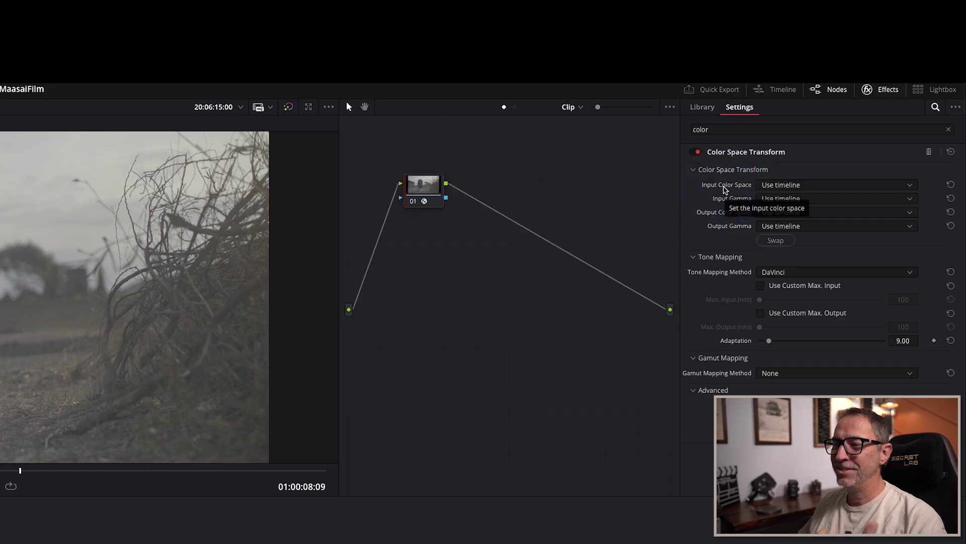
Set the transform's input color space to Sony S-Gamut3.Cine and its input gamma to Sony S-Log3
left_click(812, 187)
scroll(821, 242, "down", 10)
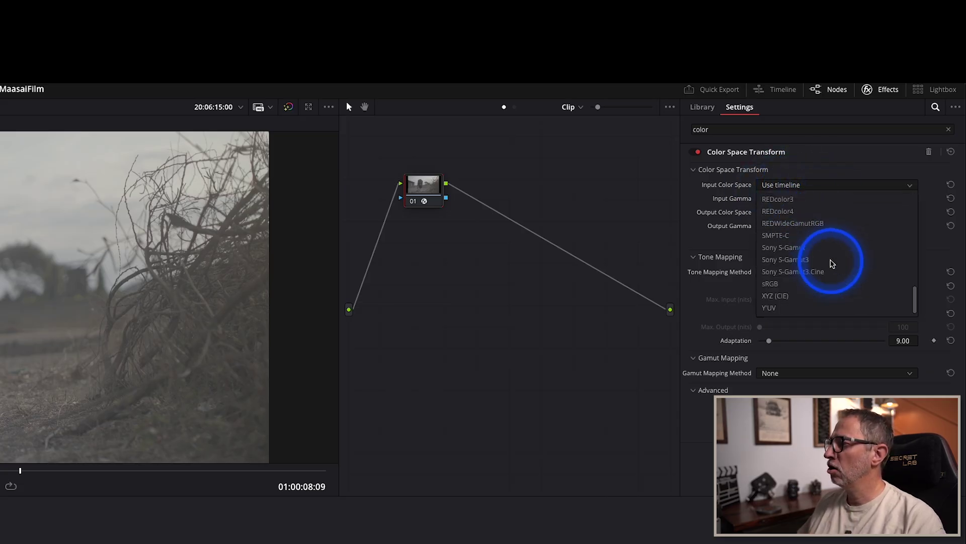
left_click(795, 274)
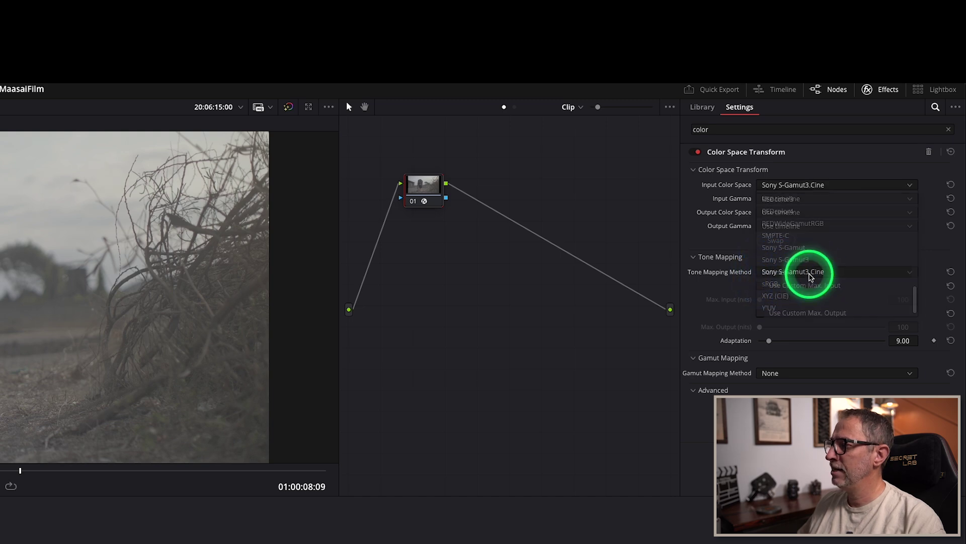
left_click(781, 199)
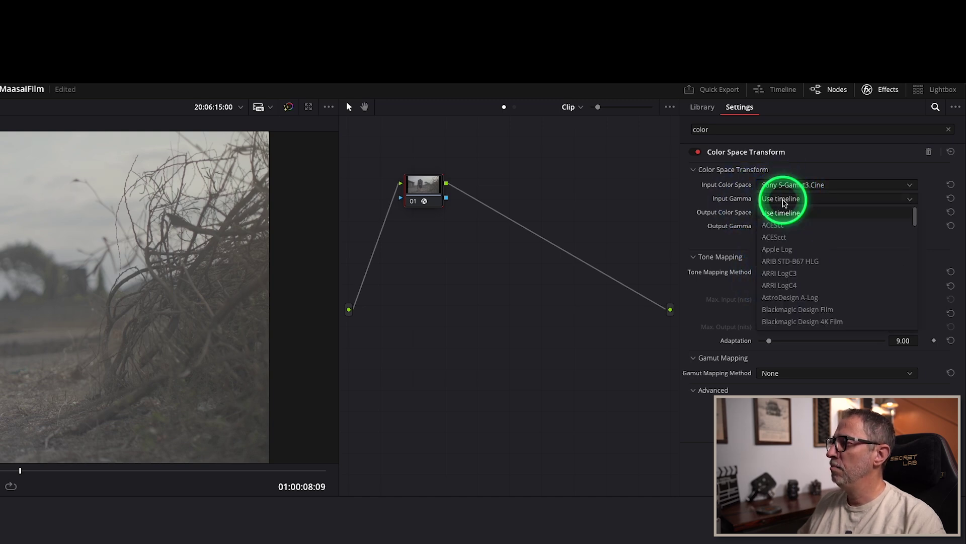
scroll(788, 263, "down", 10)
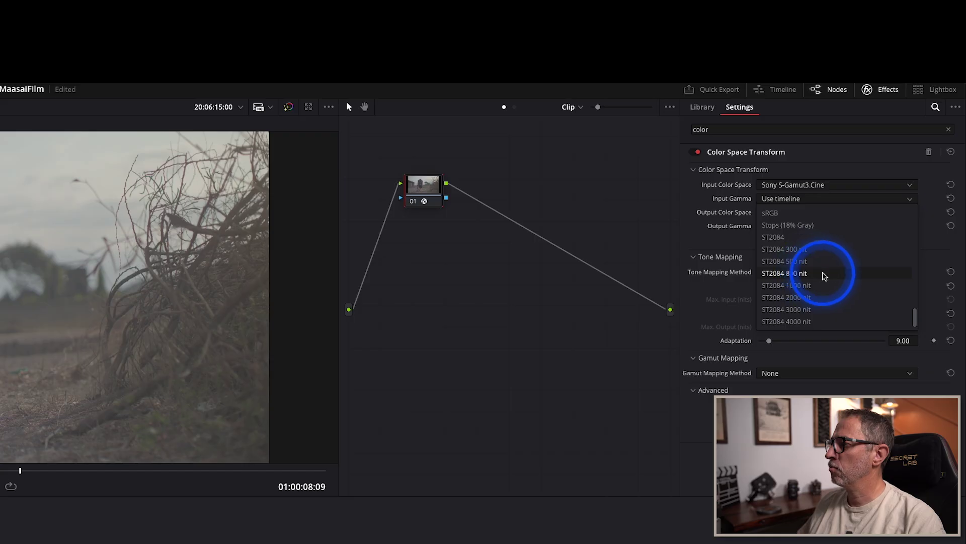
scroll(790, 247, "up", 3)
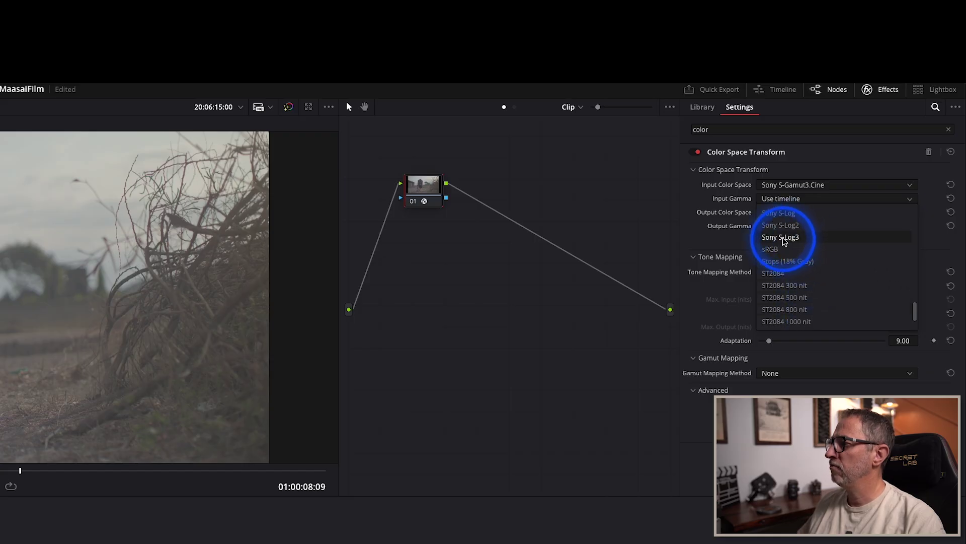
left_click(787, 238)
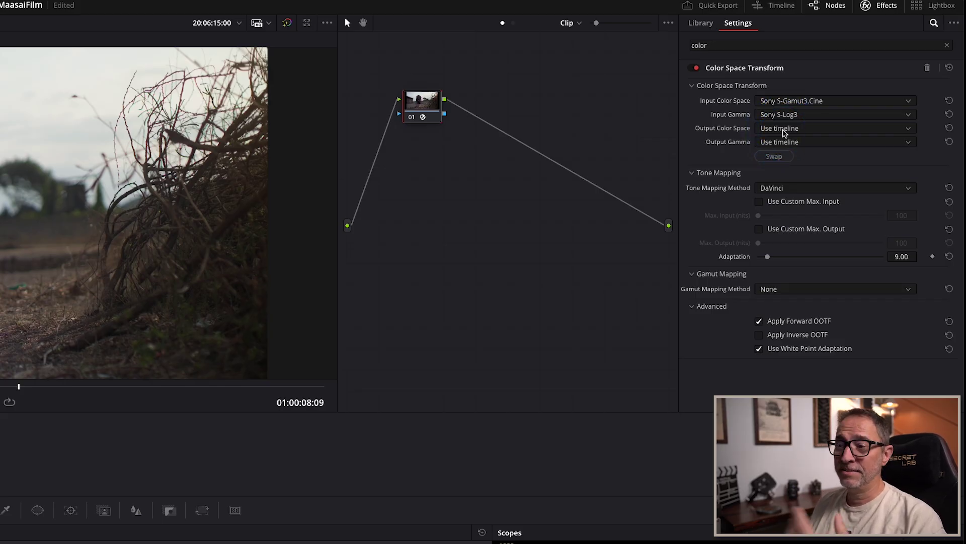
Set the transform's output color space to Rec.709 and its output gamma to Rec.709
left_click(786, 128)
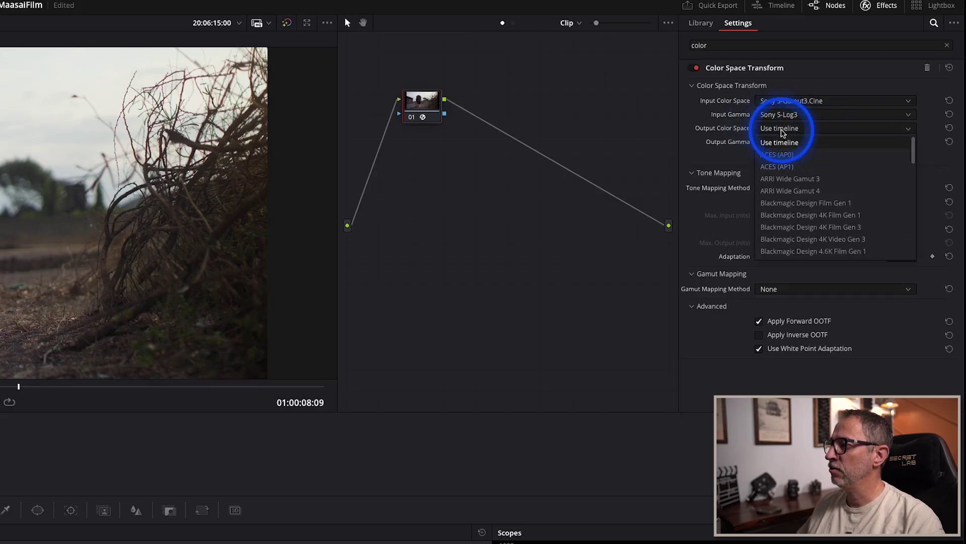
scroll(800, 199, "down", 10)
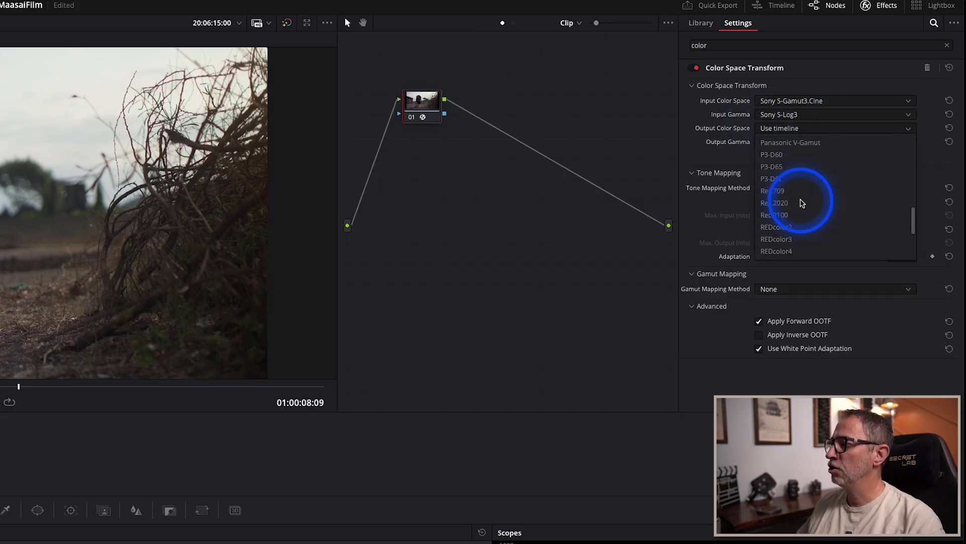
left_click(778, 193)
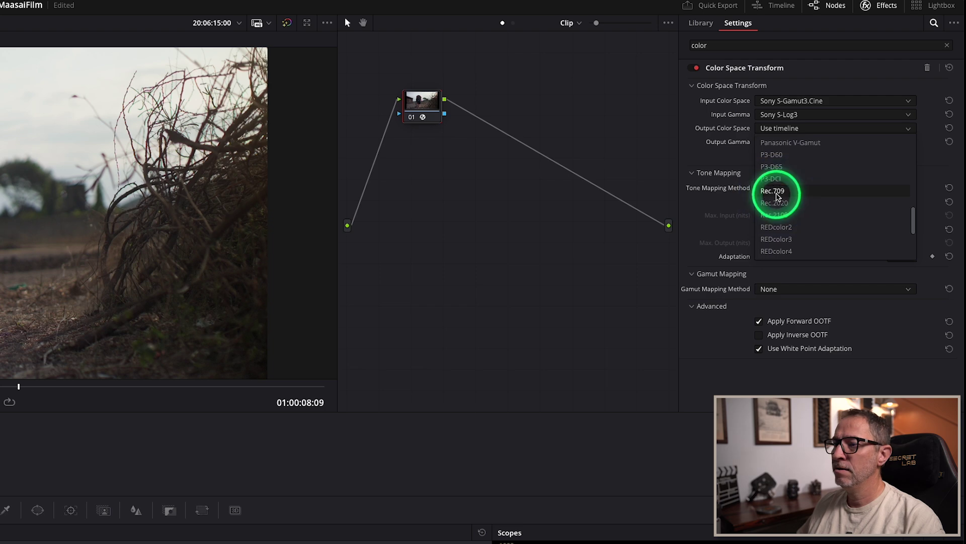
left_click(794, 143)
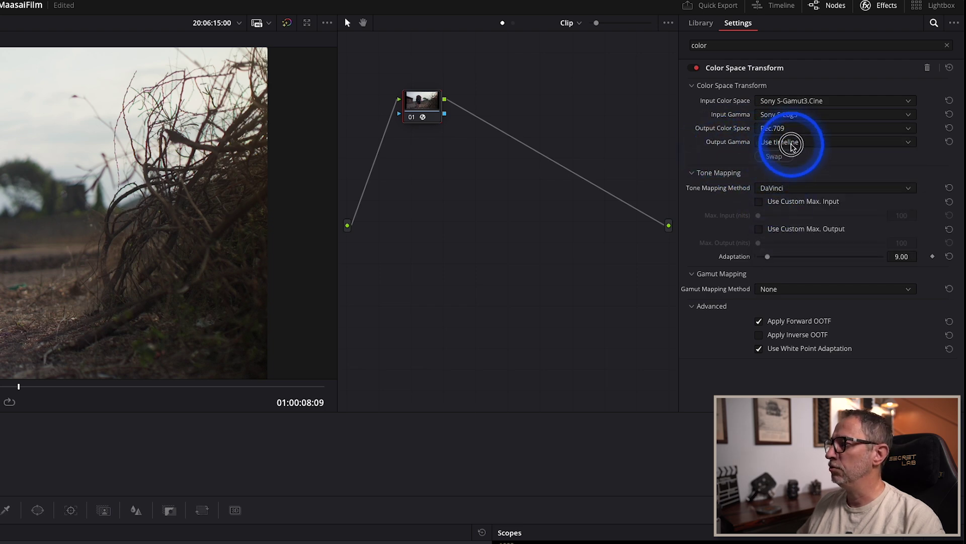
scroll(815, 204, "down", 6)
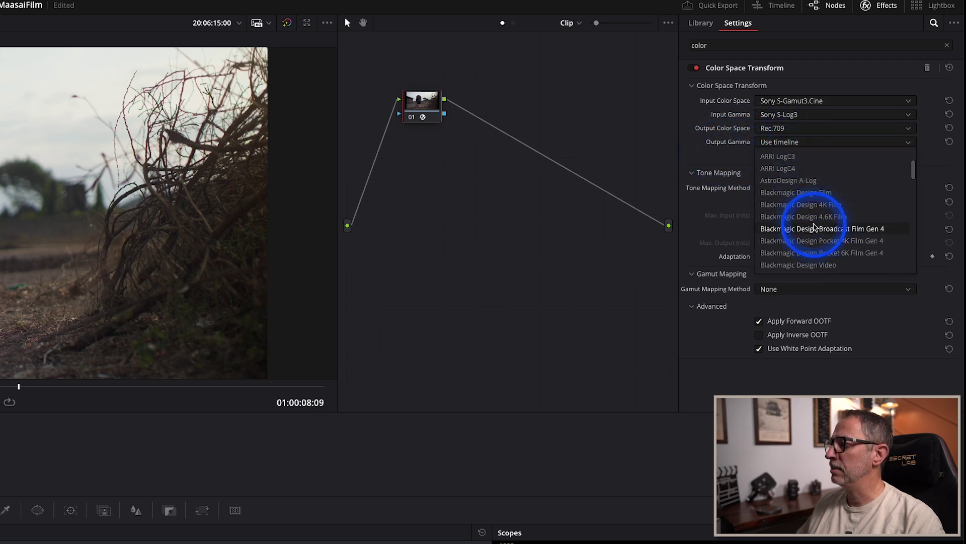
scroll(816, 227, "down", 4)
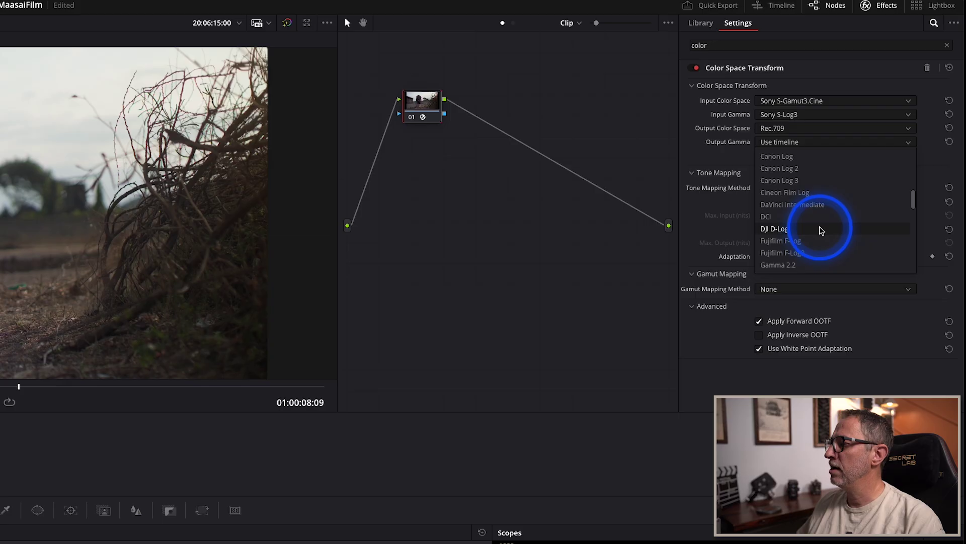
scroll(821, 231, "down", 2)
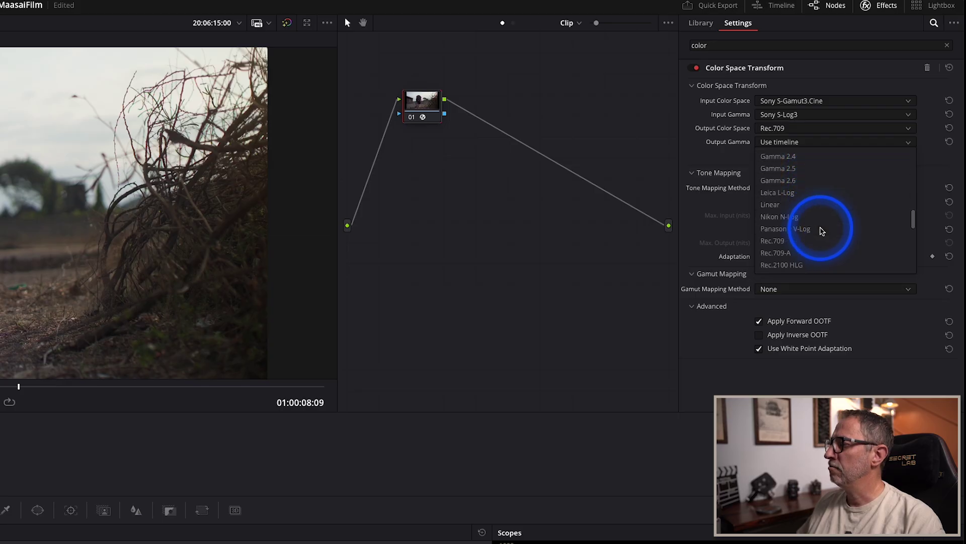
left_click(785, 229)
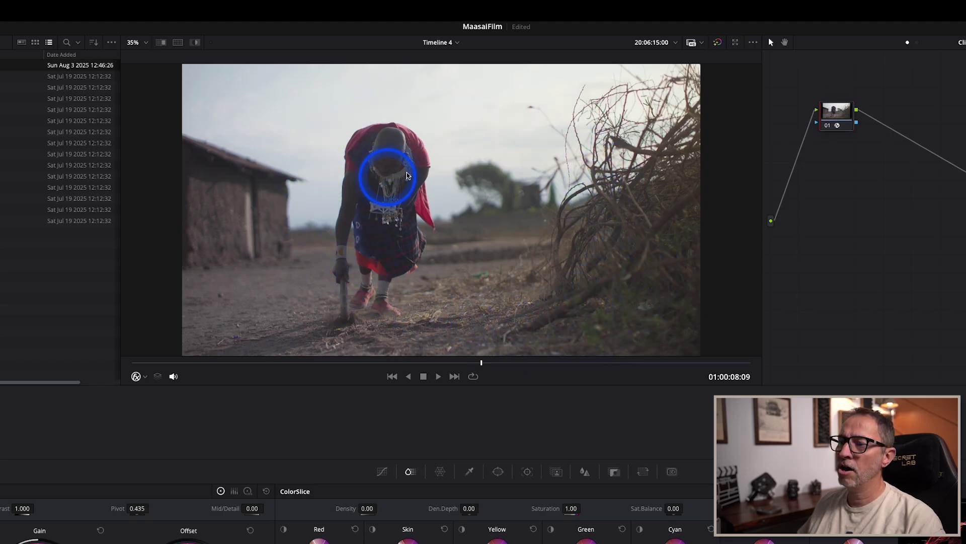
Label node 01 as CST and move it slightly higher in the node graph
left_click_drag(836, 113, 830, 100)
right_click(830, 101)
left_click(844, 120)
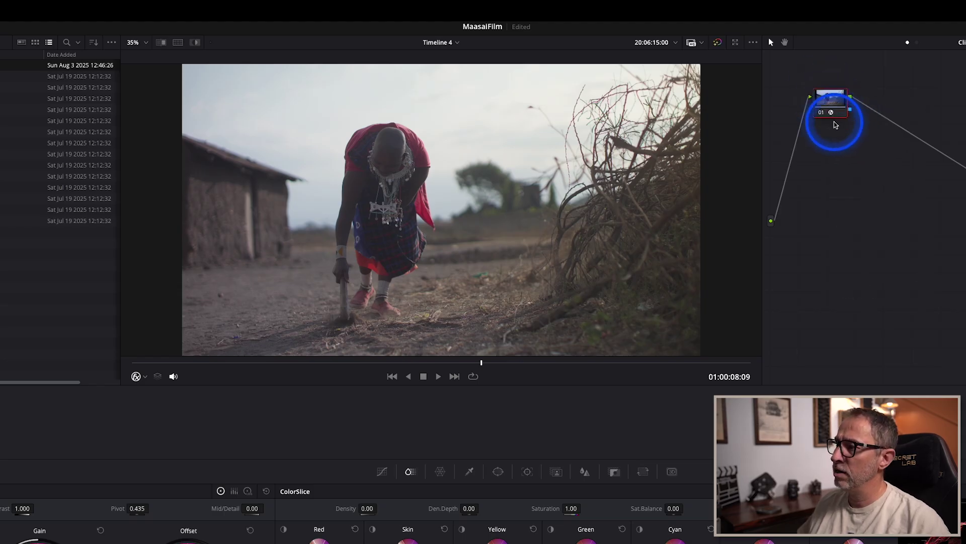
type("CST")
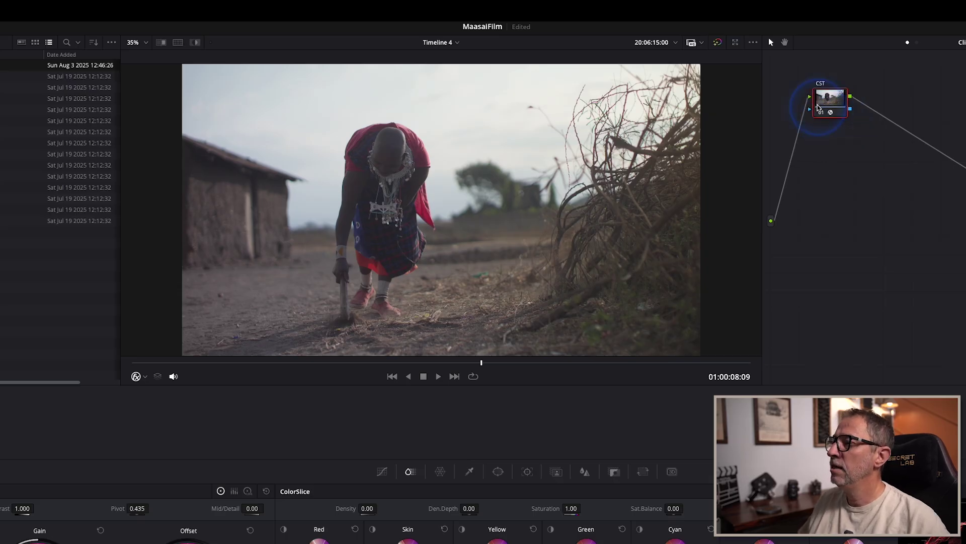
left_click_drag(828, 100, 829, 98)
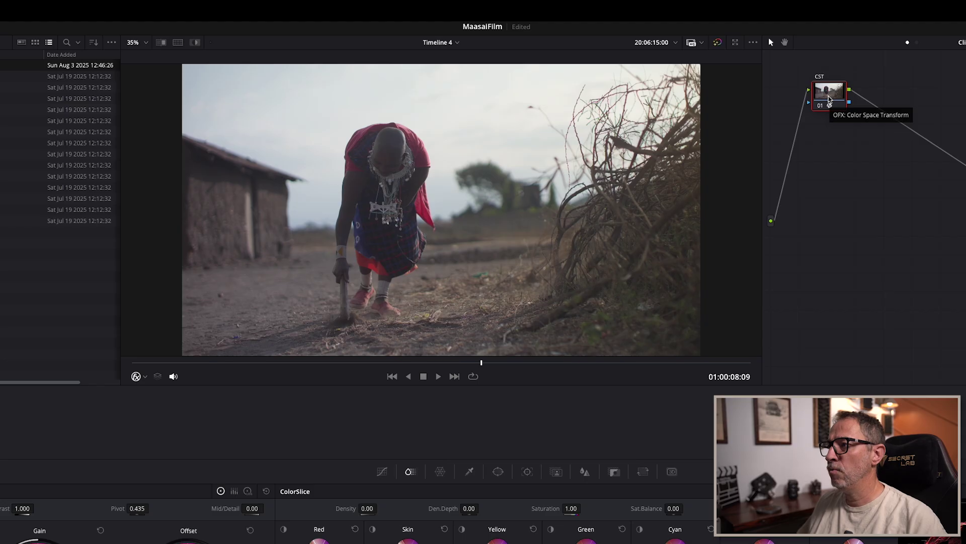
left_click(836, 98)
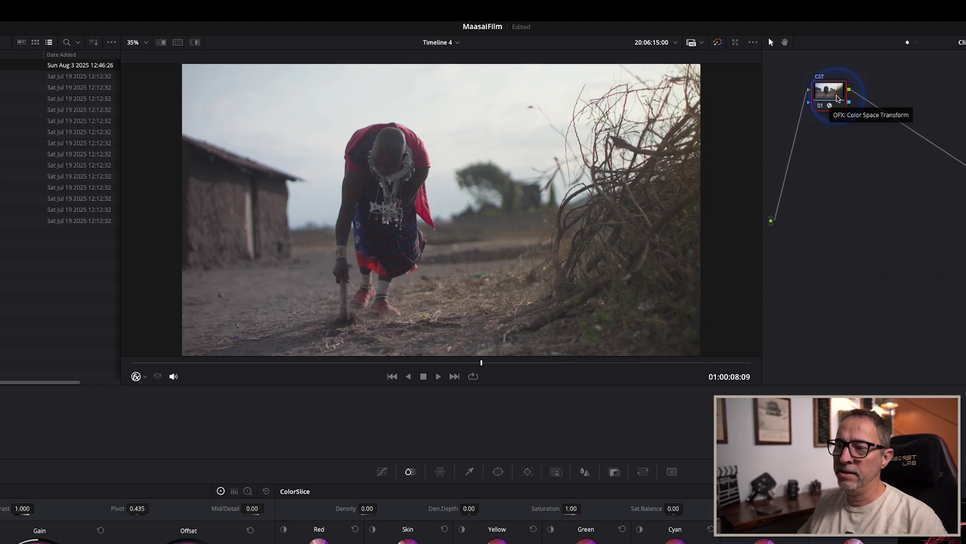
left_click(826, 97)
mouse_move(825, 97)
left_mouse_down()
mouse_move(834, 99)
mouse_move(819, 90)
mouse_move(828, 87)
left_mouse_up()
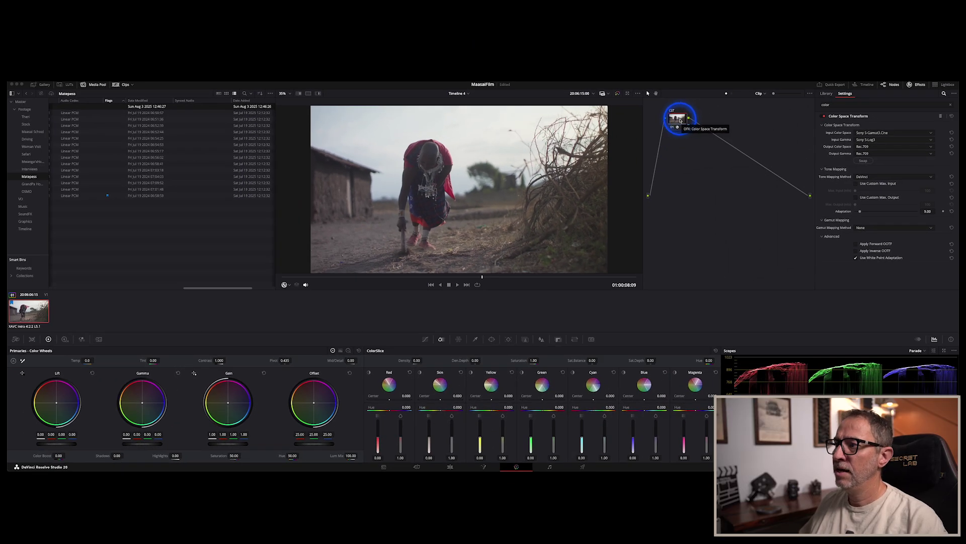
Turn on the separate video scopes window
left_click(264, 120)
left_click(228, 82)
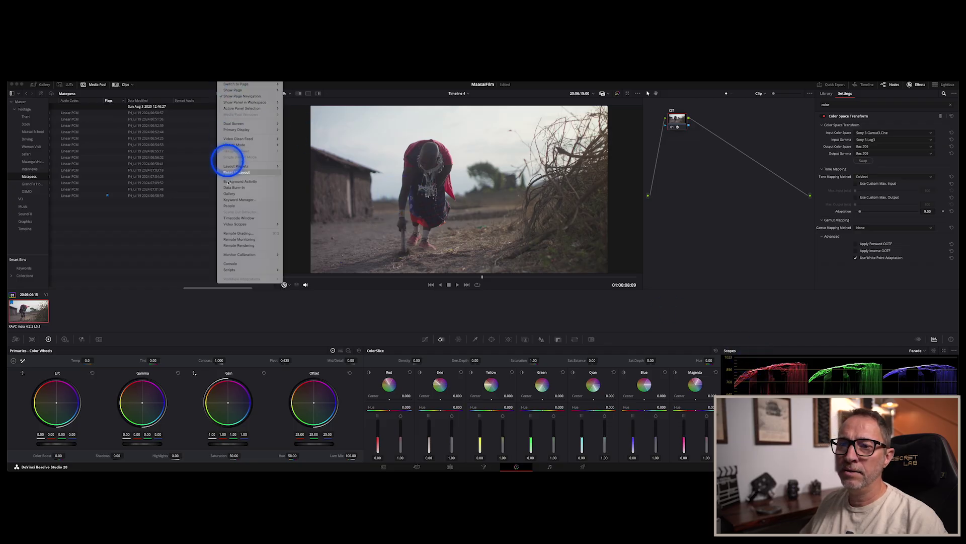
mouse_move(237, 224)
left_click(291, 224)
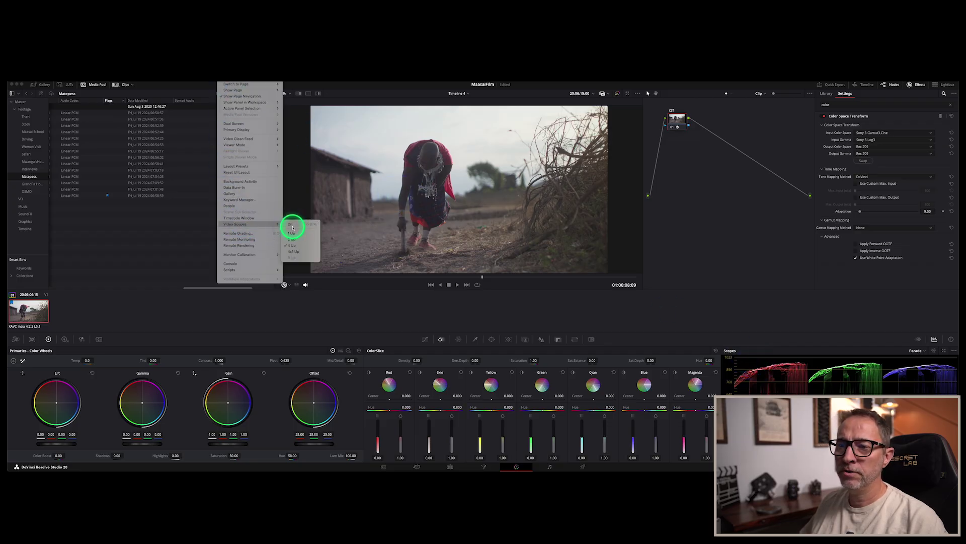
Move the floating scopes window over the media pool area beside the viewer
left_click_drag(435, 174, 86, 84)
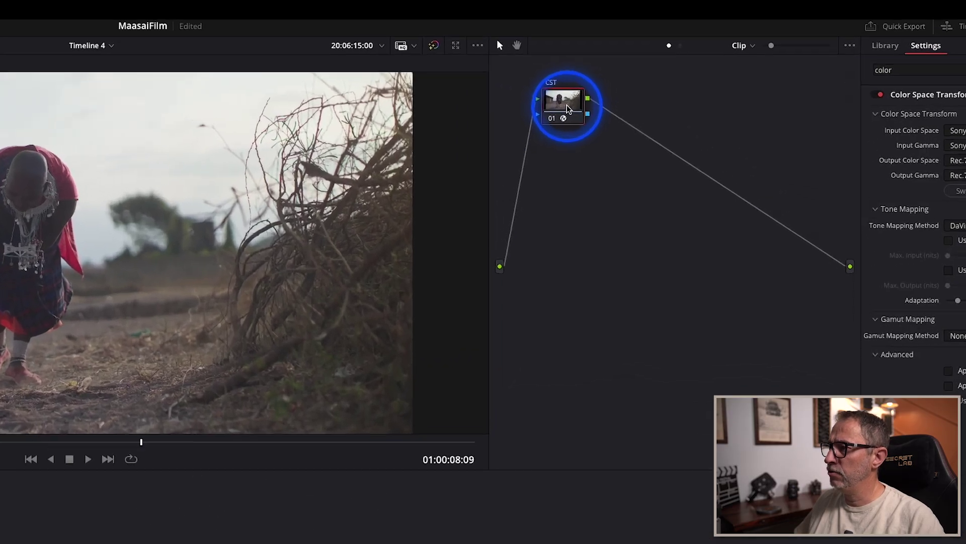
Try adding a serial node after the CST node and remove it again
right_click(681, 124)
mouse_move(593, 167)
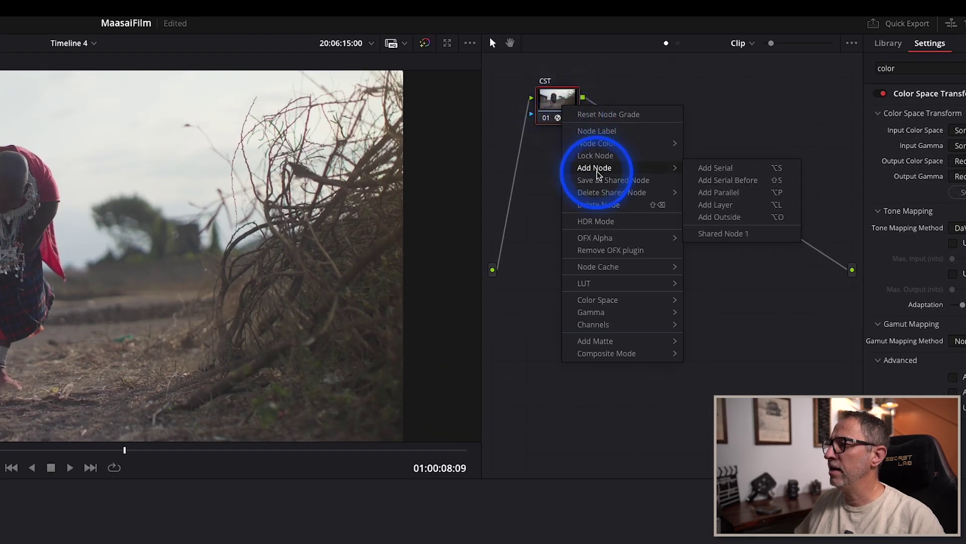
left_click(725, 171)
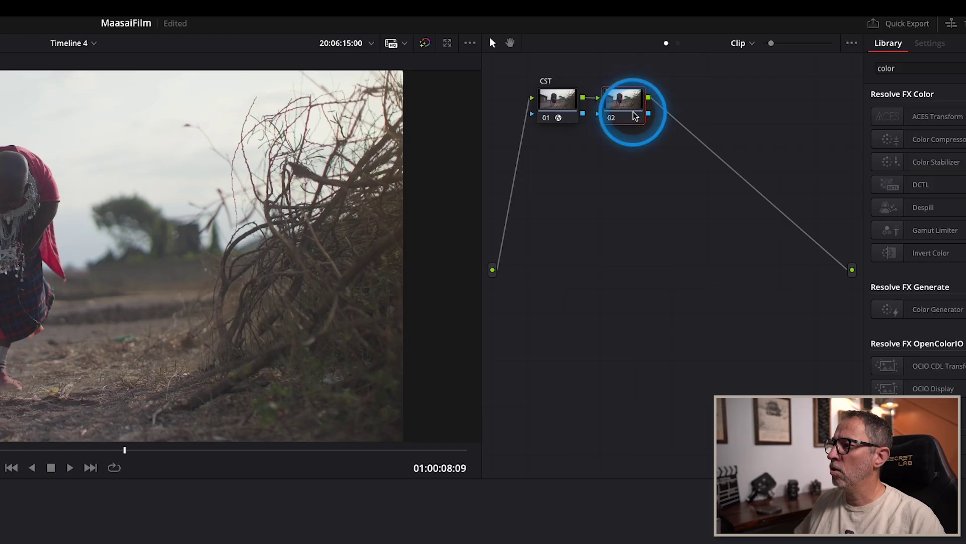
key("Delete")
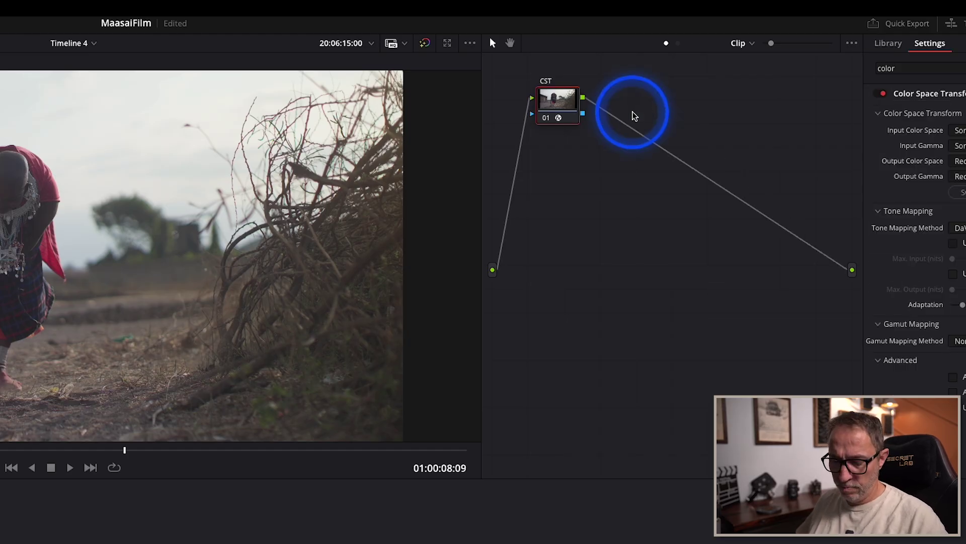
Place a second serial node after the CST node and arrange both nodes side by side in the node graph
key("ctrl+z")
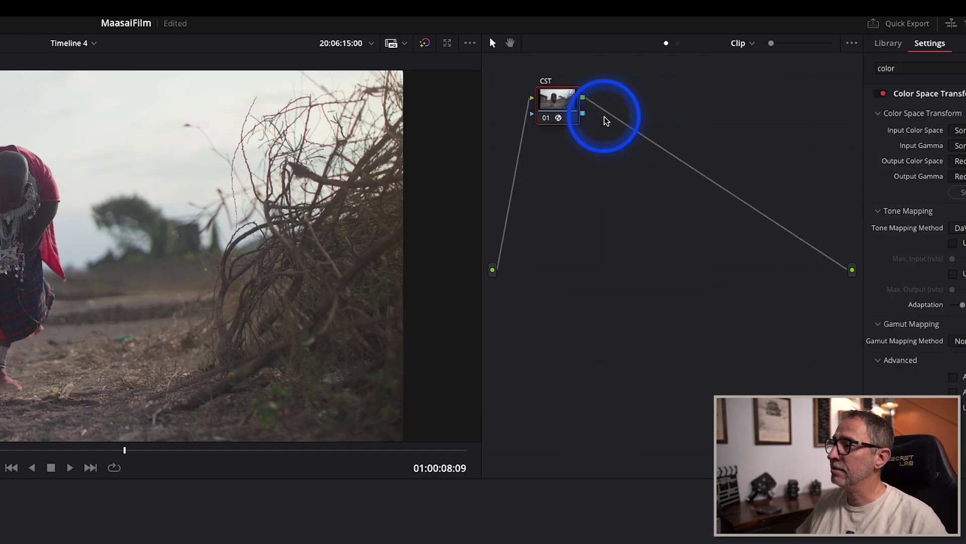
left_click_drag(622, 108, 604, 119)
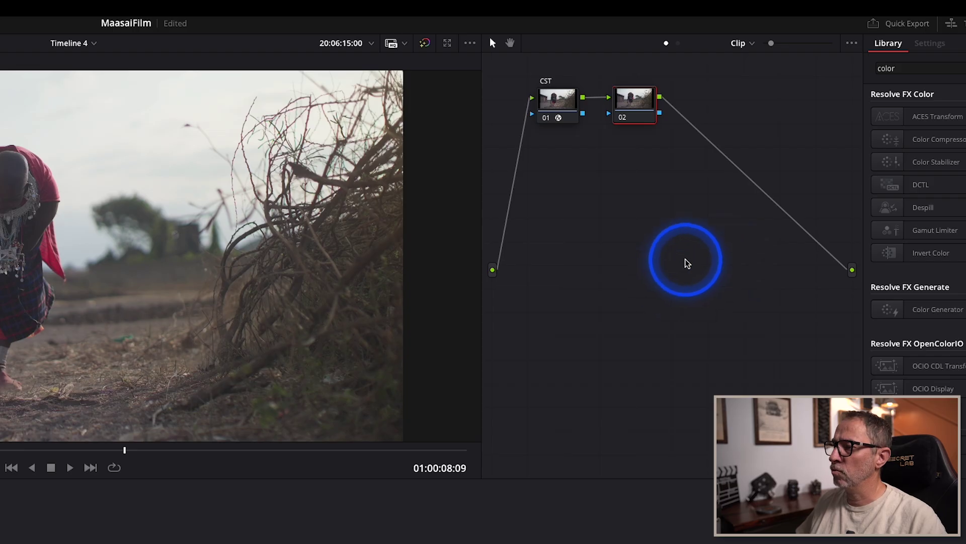
left_click_drag(564, 105, 544, 107)
left_click_drag(638, 112, 620, 114)
Label node 02 as Exposure
right_click(620, 116)
left_click(653, 141)
type("Exposure")
key("Return")
left_click(465, 161)
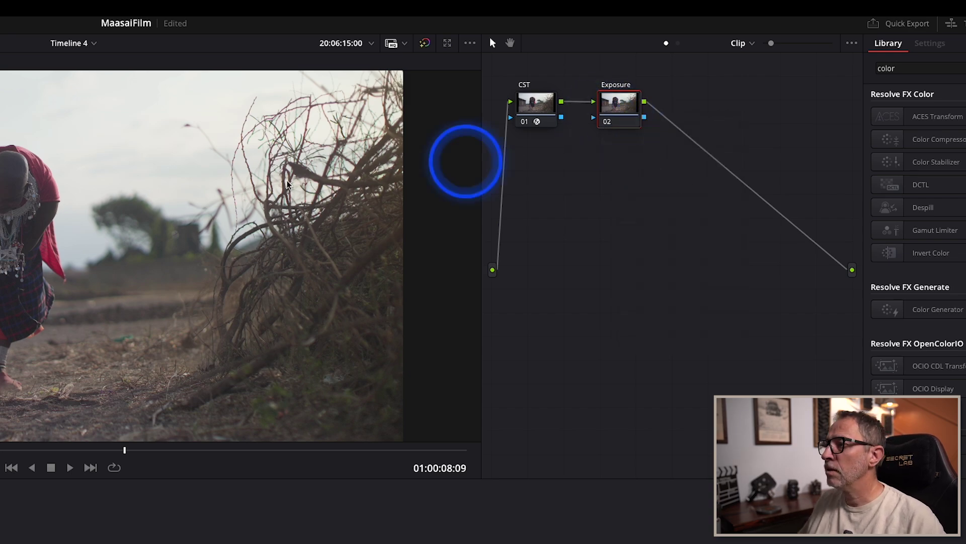
left_click(104, 134)
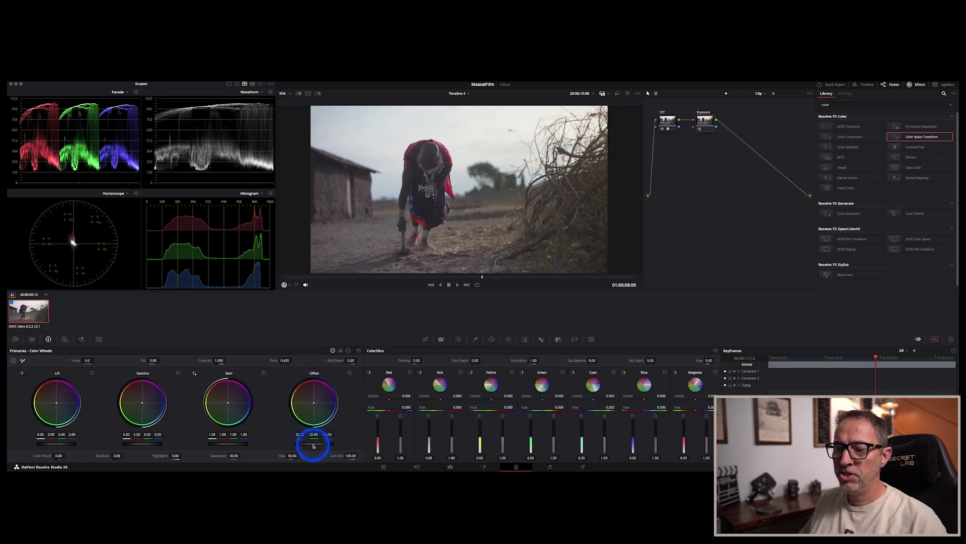
Try raising the Exposure node's master offset to about 27.20 and reset it
mouse_move(317, 444)
left_mouse_down()
mouse_move(339, 442)
mouse_move(250, 444)
mouse_move(346, 439)
mouse_move(258, 436)
mouse_move(339, 432)
mouse_move(240, 432)
mouse_move(343, 438)
mouse_move(290, 438)
mouse_move(332, 438)
left_mouse_up()
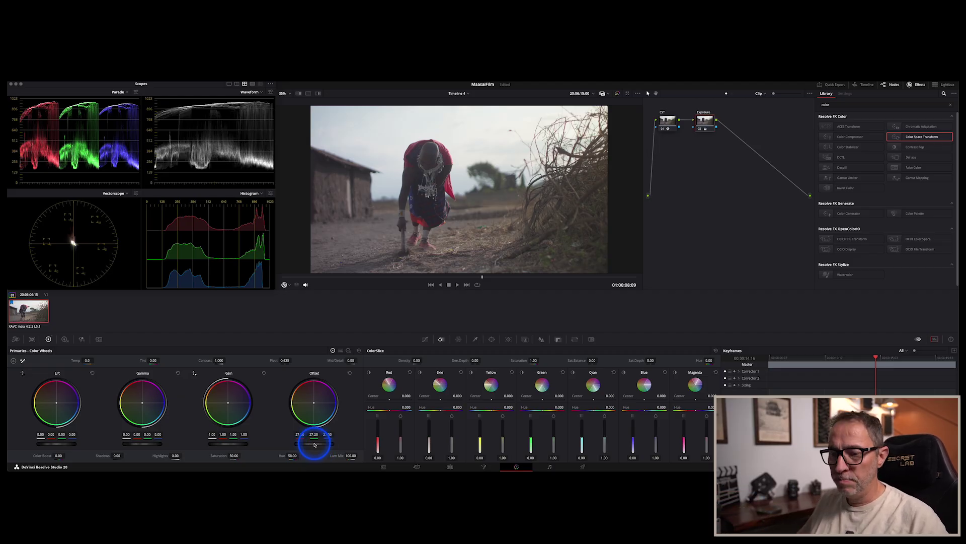
double_click(317, 446)
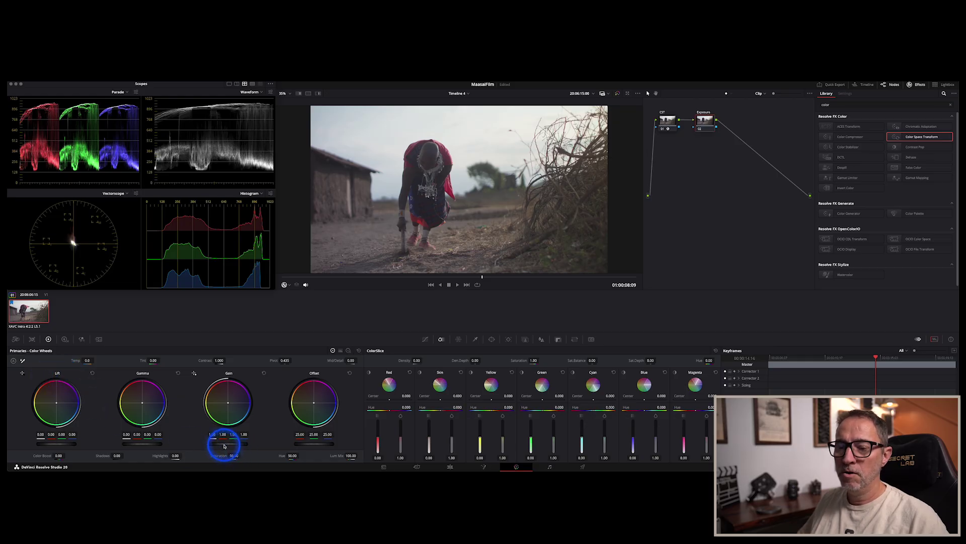
Set the Exposure node's master gain to about 1.06 and its master lift to about -0.08
left_click_drag(237, 444, 260, 441)
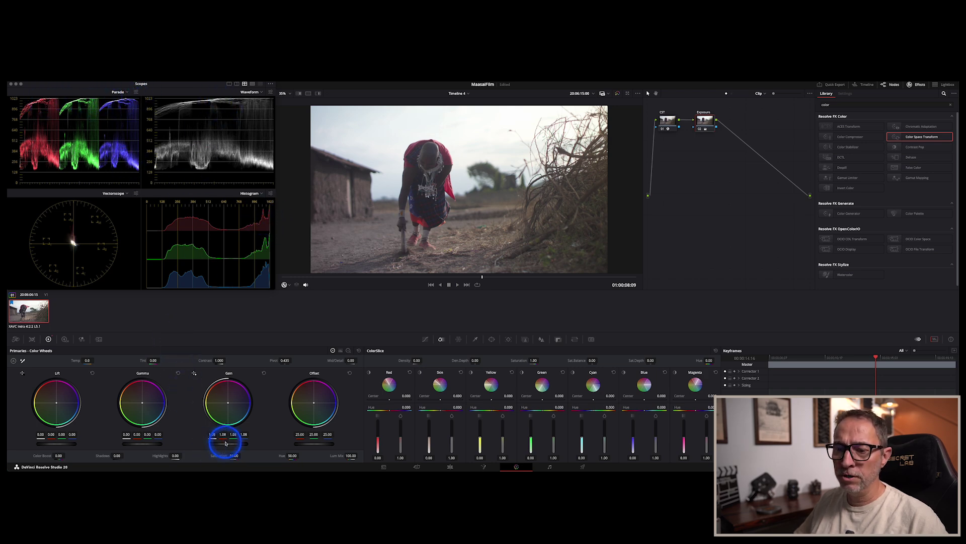
mouse_move(228, 444)
left_mouse_down()
mouse_move(203, 444)
mouse_move(213, 443)
left_mouse_up()
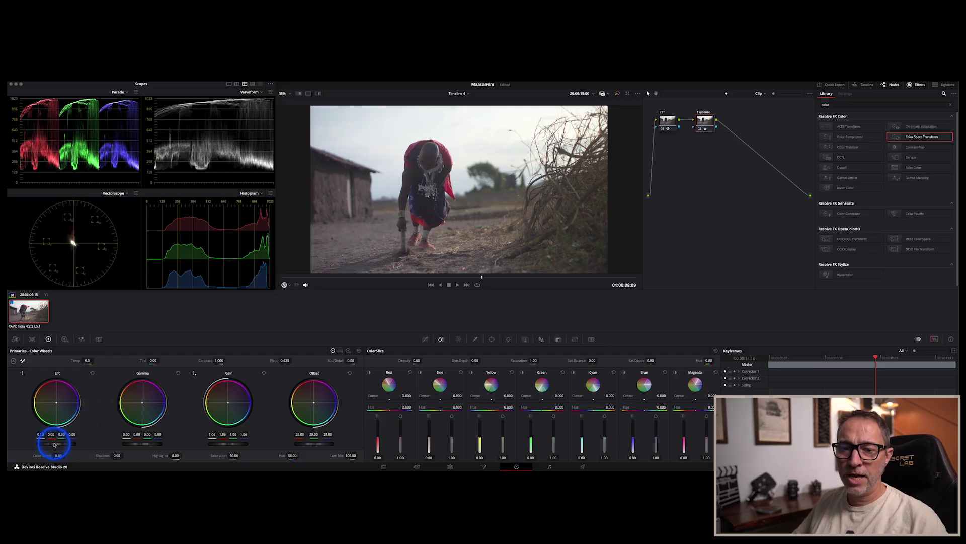
left_click_drag(56, 445, 20, 446)
left_click(482, 272)
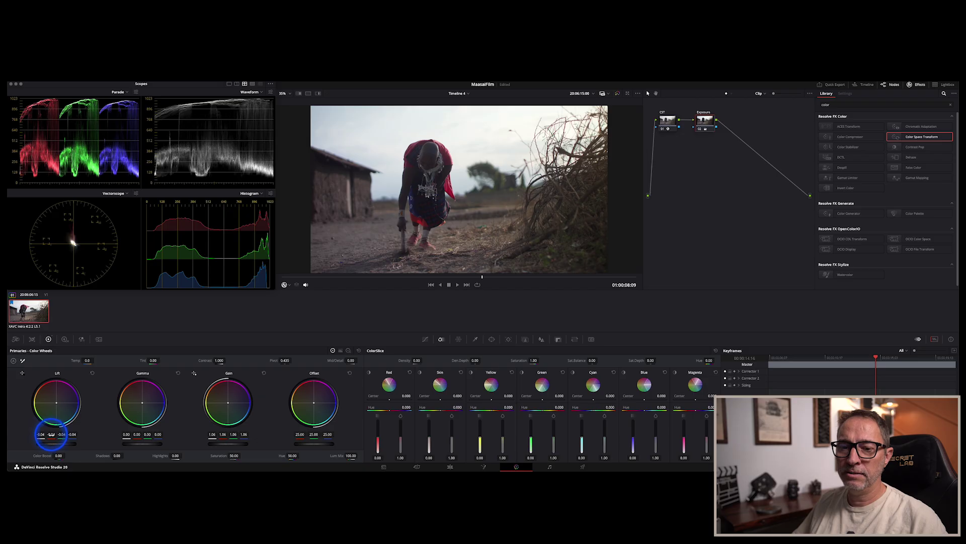
left_click_drag(65, 446, 32, 448)
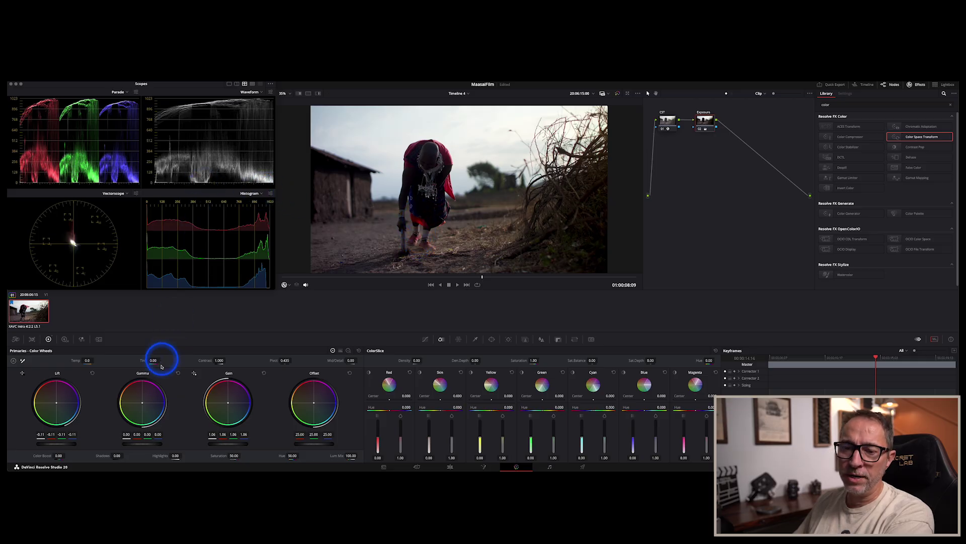
left_click_drag(57, 446, 76, 446)
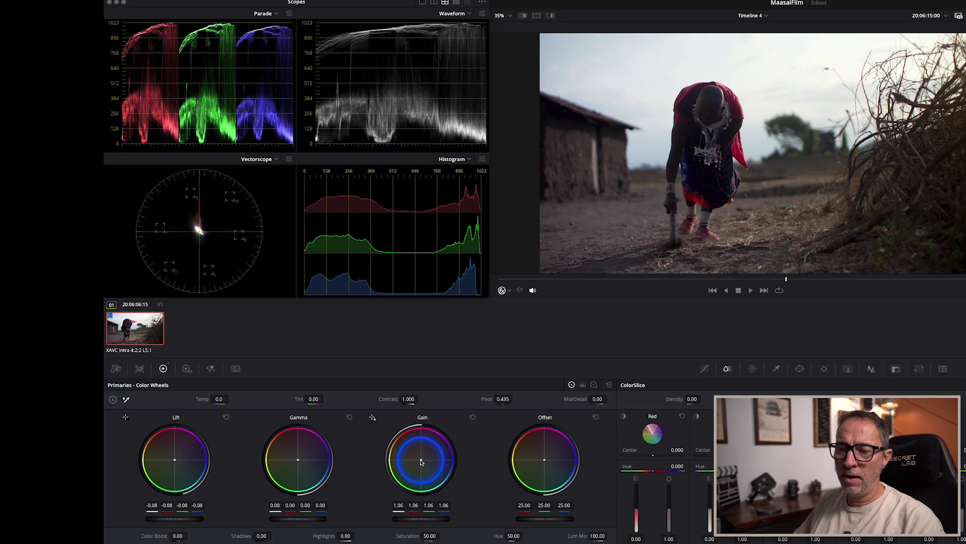
Shift the Exposure node's gain color balance slightly toward blue, to about green 1.05 and blue 1.07
left_click(421, 460)
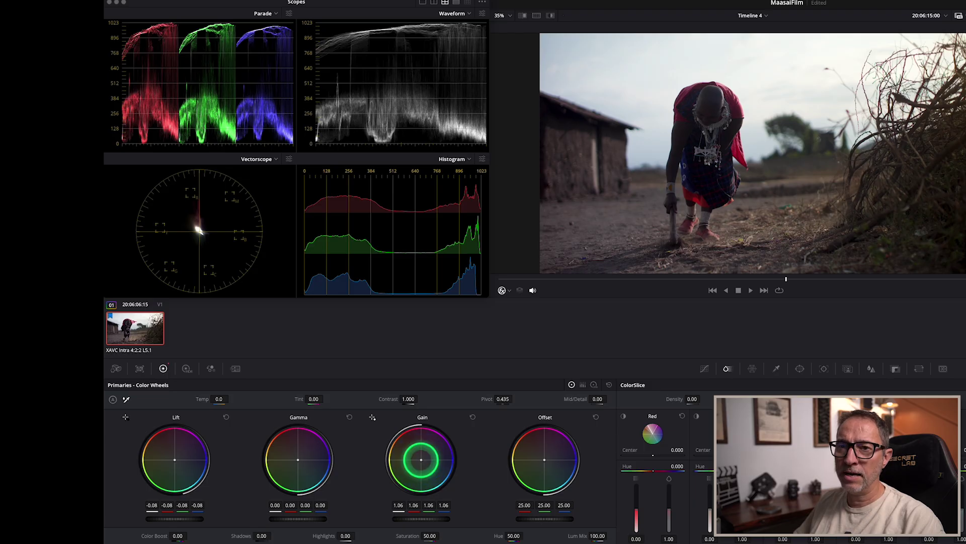
left_click_drag(422, 459, 424, 459)
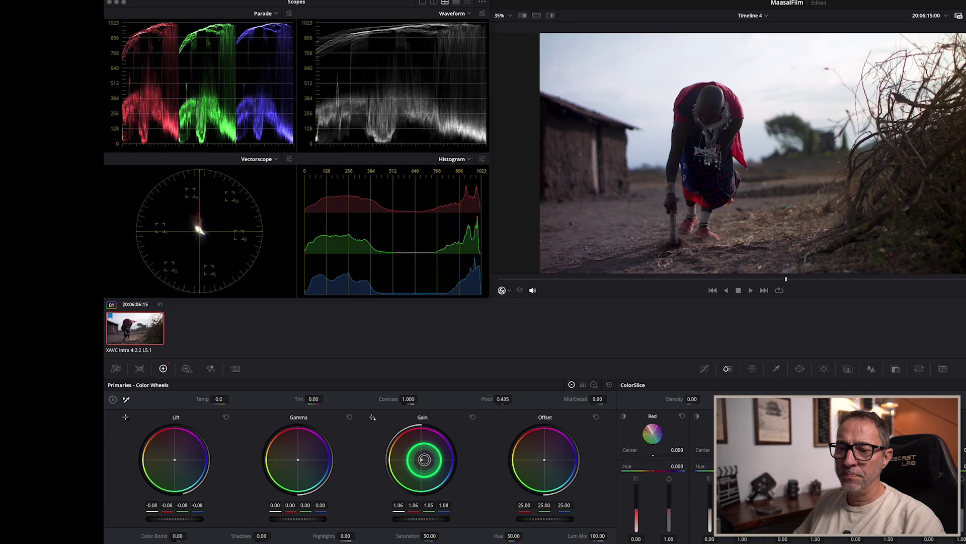
left_click_drag(424, 459, 424, 459)
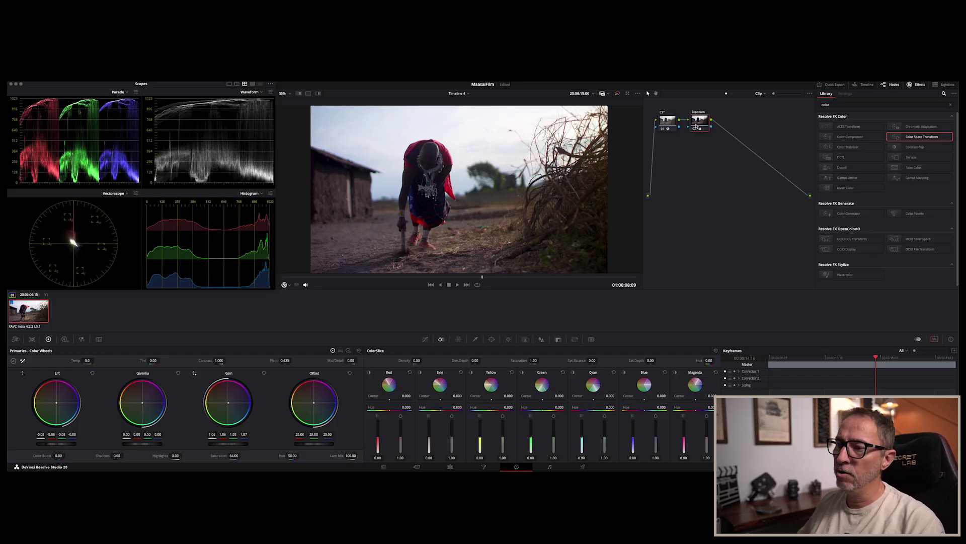
left_click(532, 207)
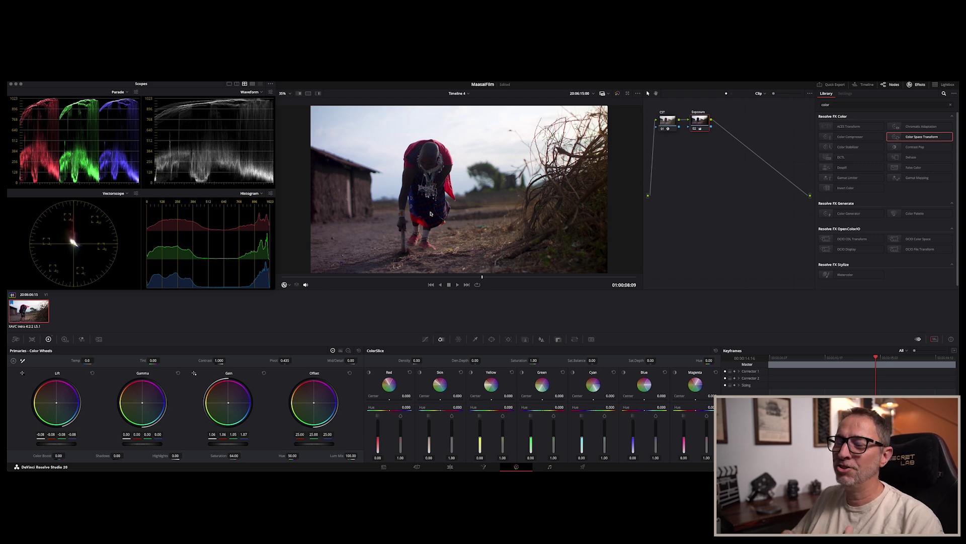
mouse_move(459, 169)
left_mouse_down()
mouse_move(439, 187)
mouse_move(466, 146)
mouse_move(466, 254)
mouse_move(507, 178)
mouse_move(410, 227)
mouse_move(484, 228)
left_mouse_up()
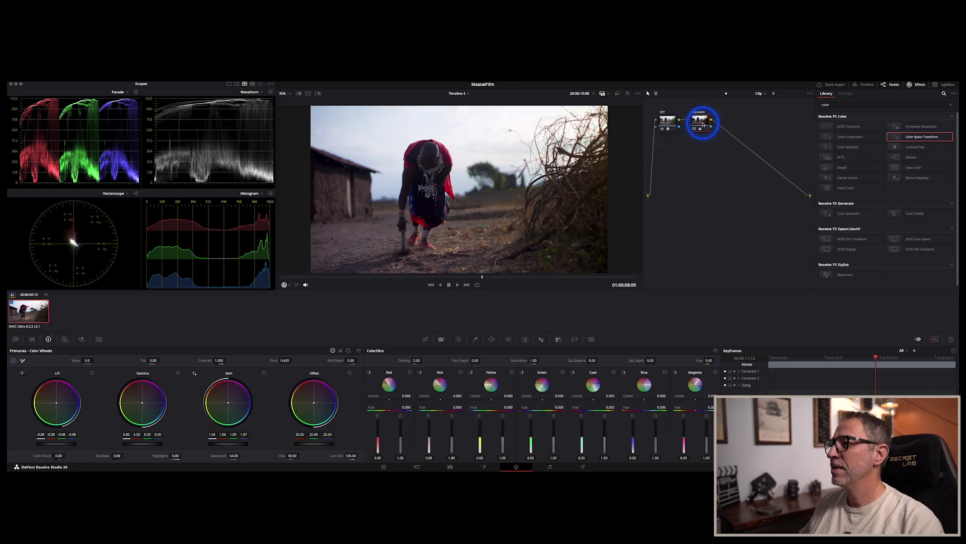
Add a serial node after the Exposure node and place it below the CST node as a second row
key("alt+s")
left_click_drag(733, 123, 753, 130)
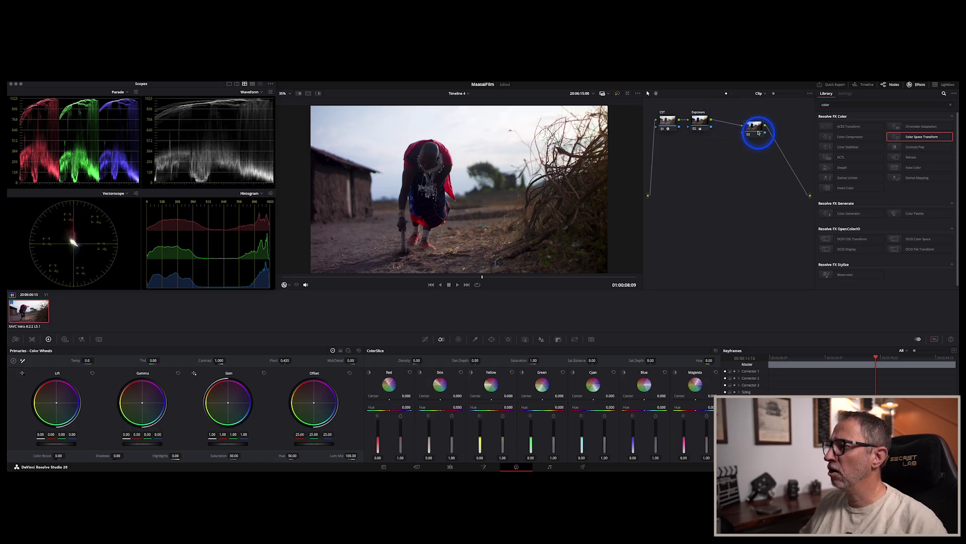
left_click_drag(755, 132, 667, 165)
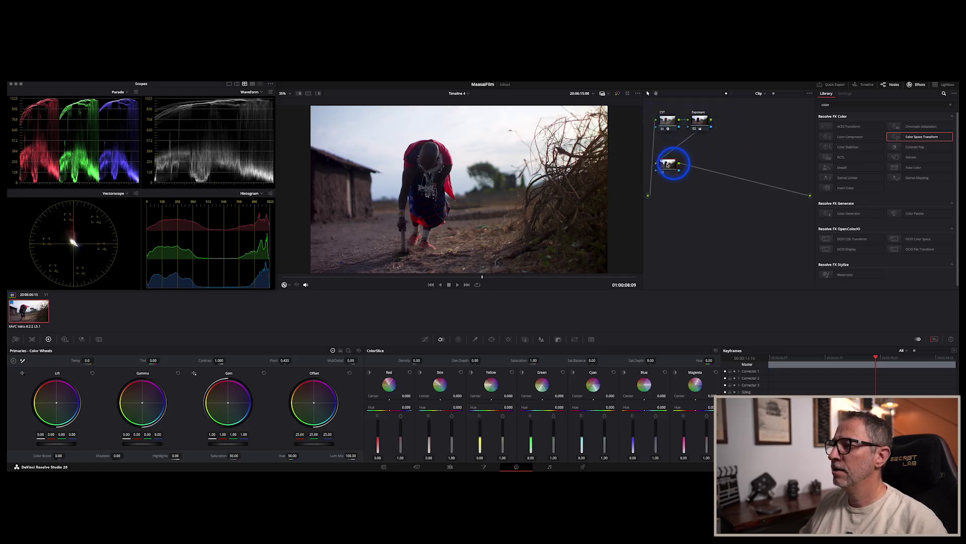
left_click_drag(673, 167, 670, 170)
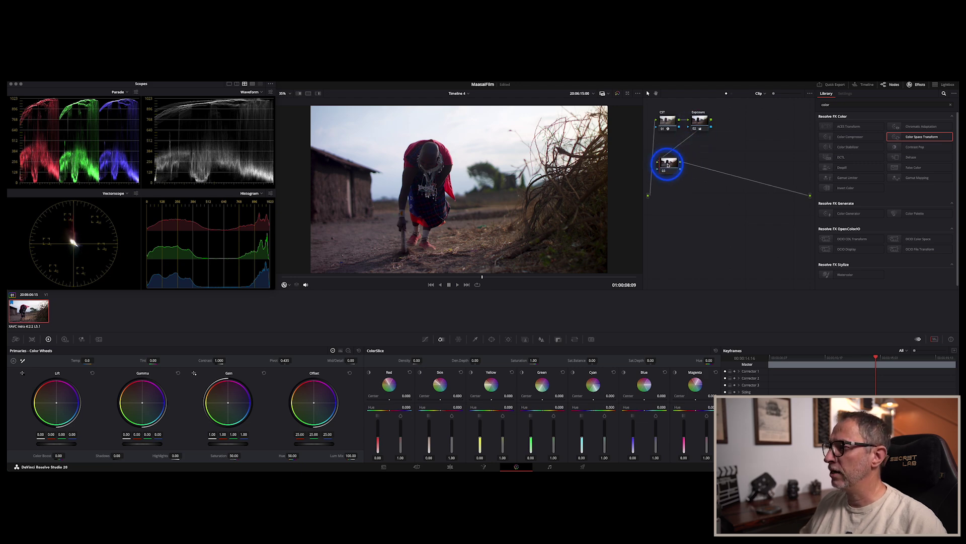
left_click(670, 168)
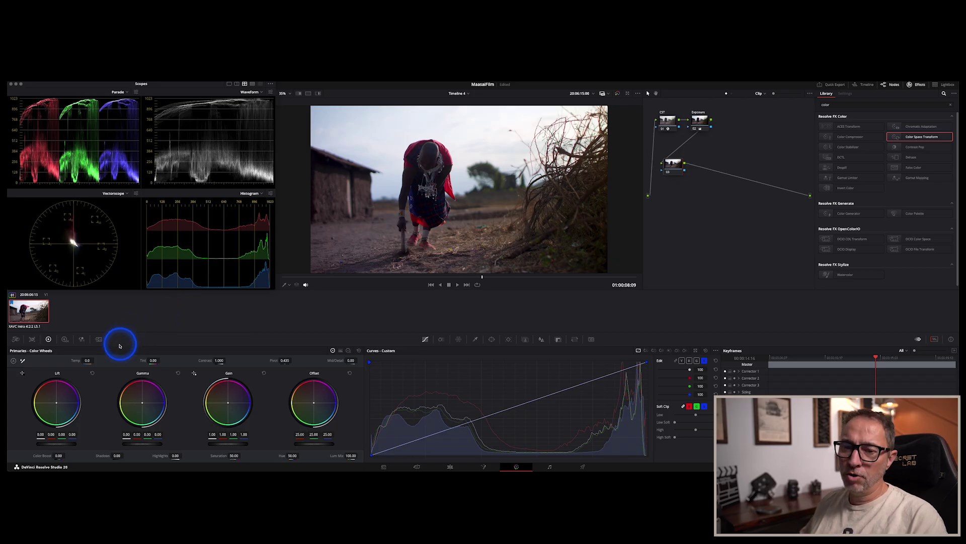
Try warming node 03 with a color temperature of about 720 and undo the change
left_click(88, 360)
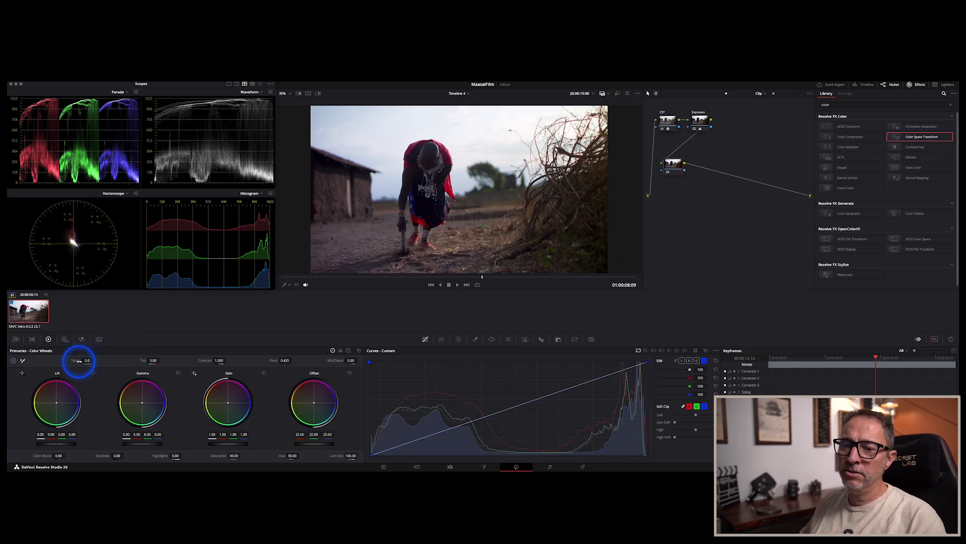
left_click_drag(87, 360, 106, 360)
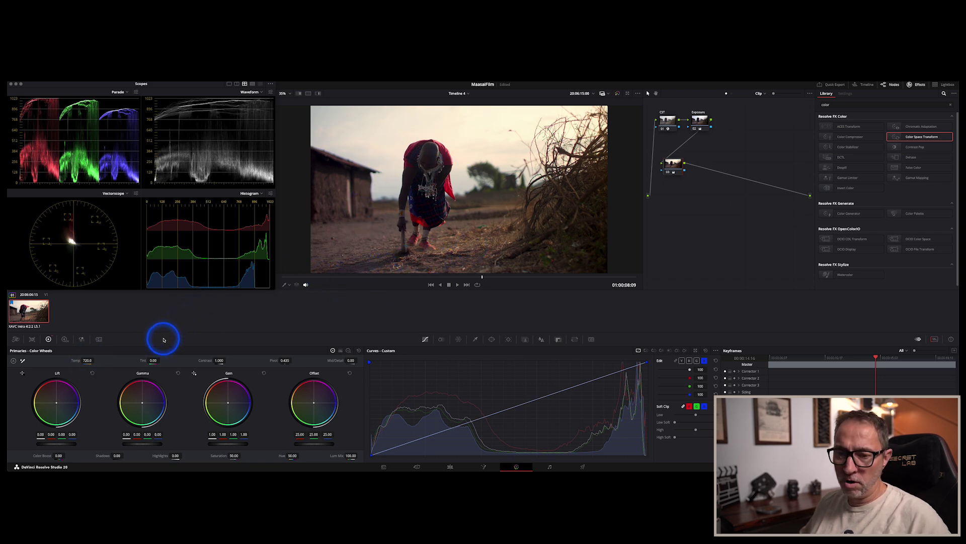
key("ctrl+z")
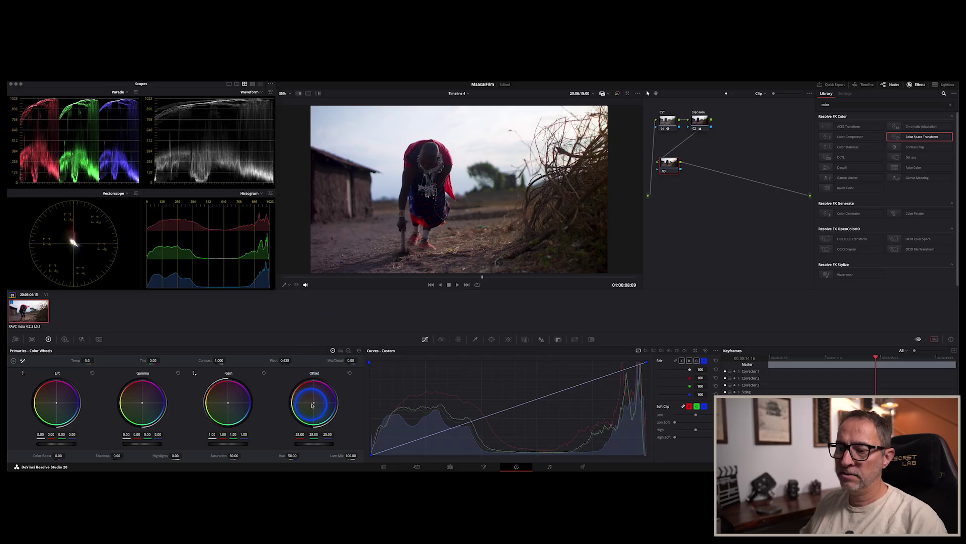
Warm node 03 by shifting its offset color balance to about red 29.87, green 23.47 and blue 16.63, and label it WB
left_click(313, 404)
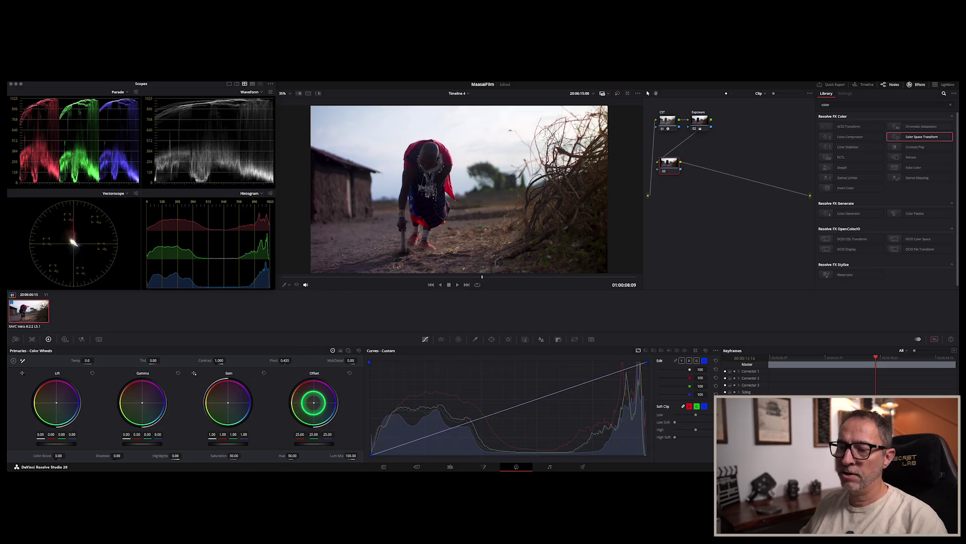
left_click_drag(313, 402, 286, 380)
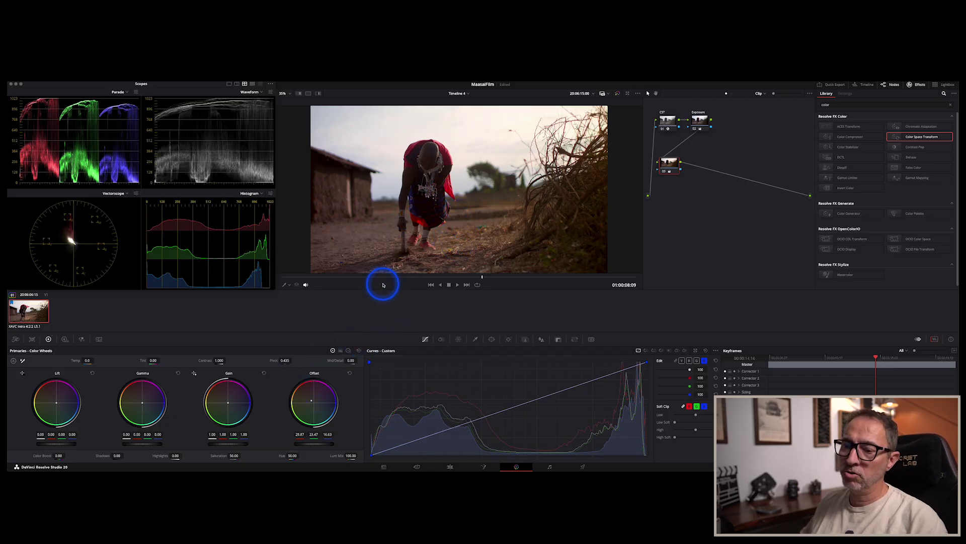
right_click(670, 166)
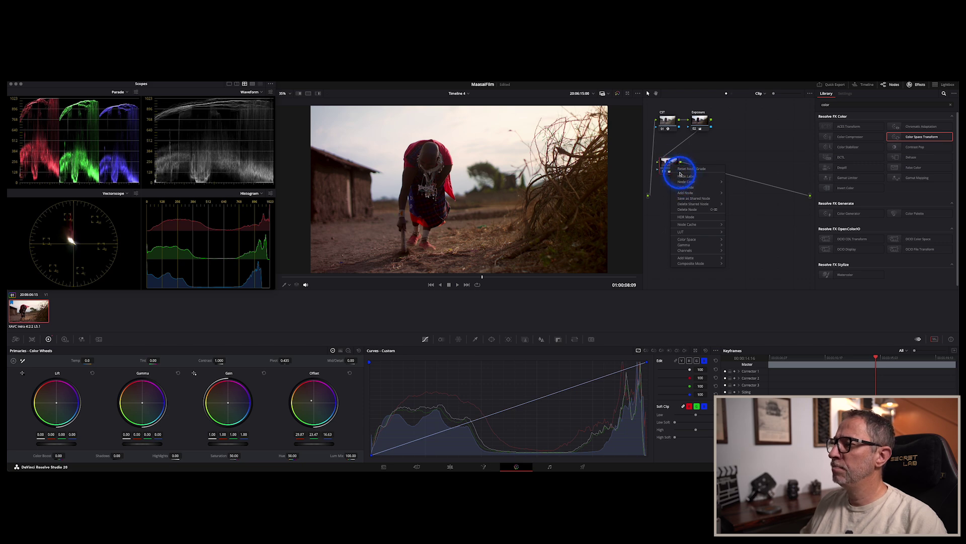
left_click(687, 176)
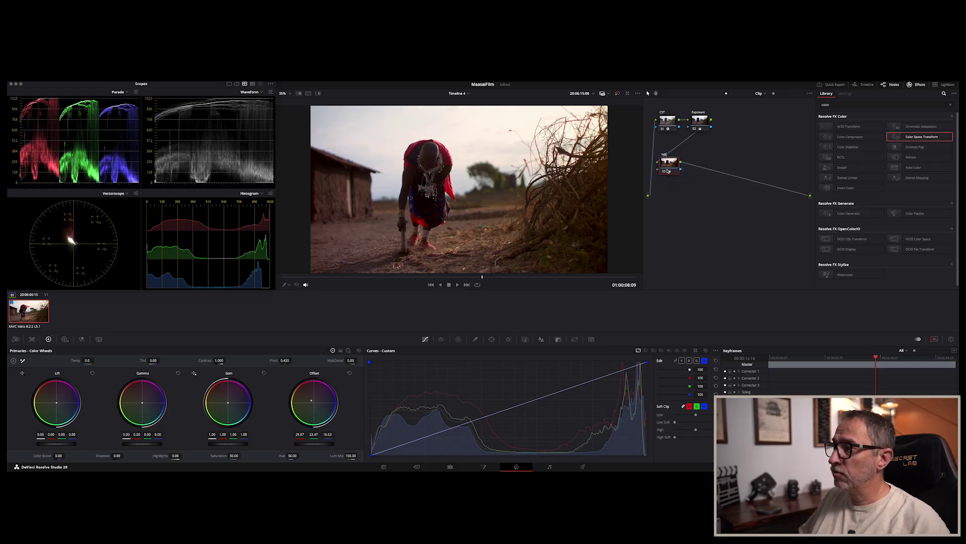
Add a serial node after the WB node and space it out beside it in the same row
left_click(676, 167)
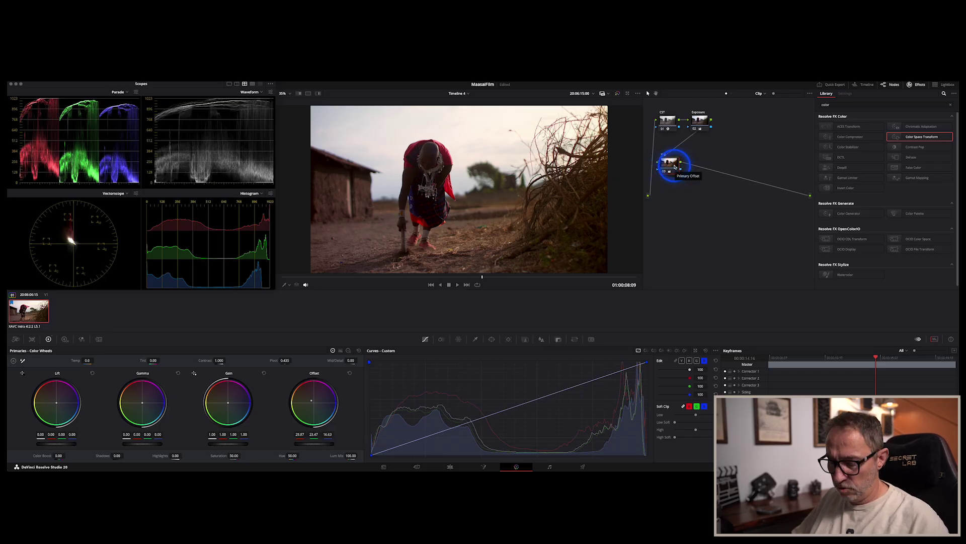
key("alt+s")
left_click_drag(695, 163, 713, 163)
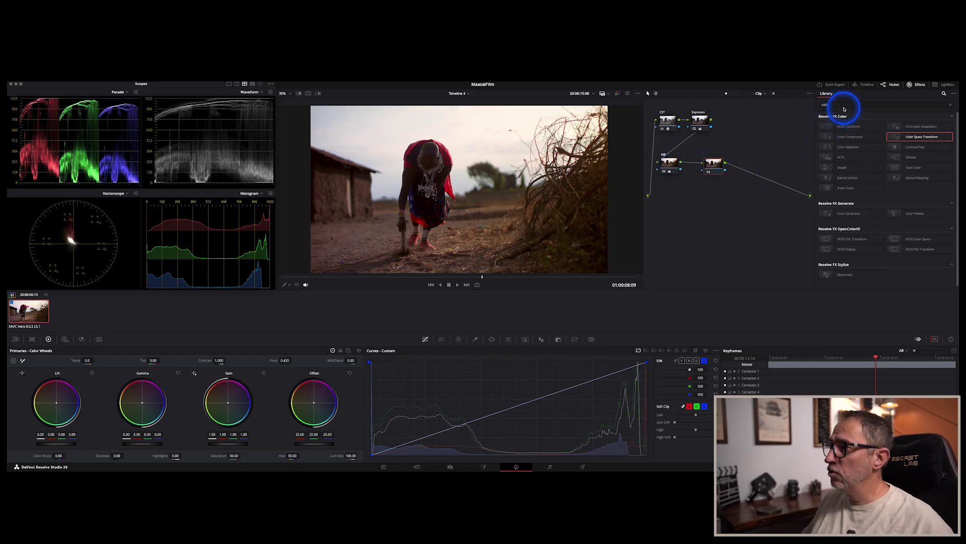
Search the effects library for "contrast"
left_click(842, 105)
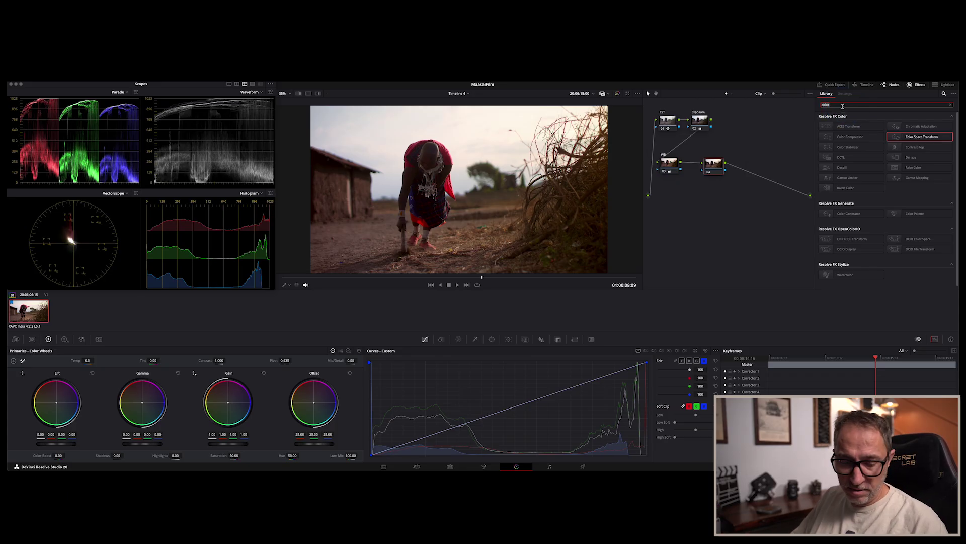
key("BackSpace")
key("BackSpace")
key("BackSpace")
type("ntrast")
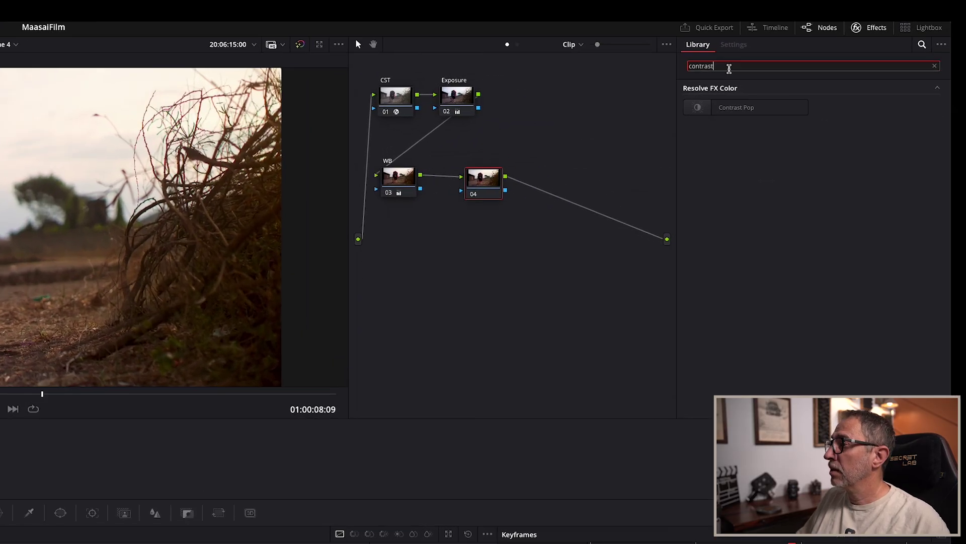
Apply Contrast Pop to node 04 with detail amount about 0.354, detail size about 0.563 and low threshold about 0.284
left_click(745, 110)
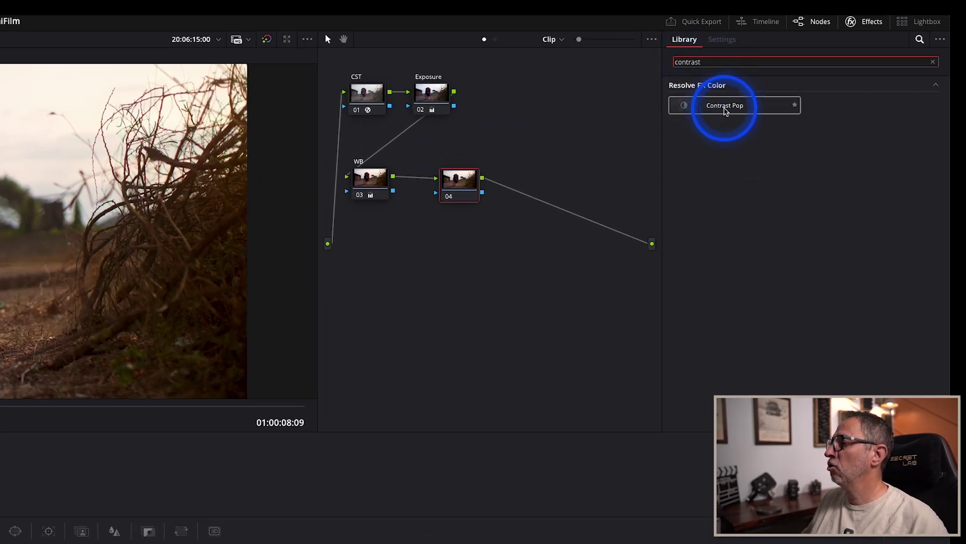
left_click_drag(733, 108, 459, 187)
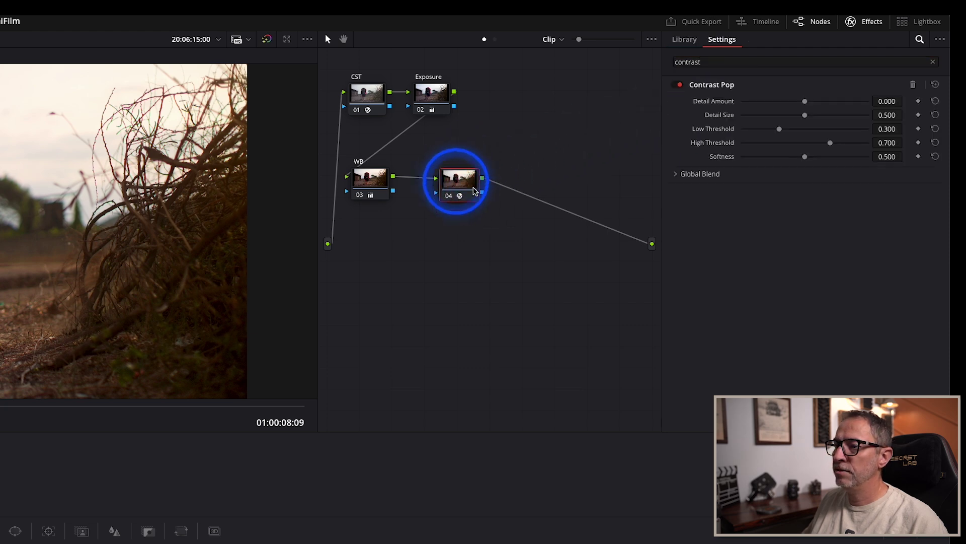
left_click_drag(880, 78, 896, 80)
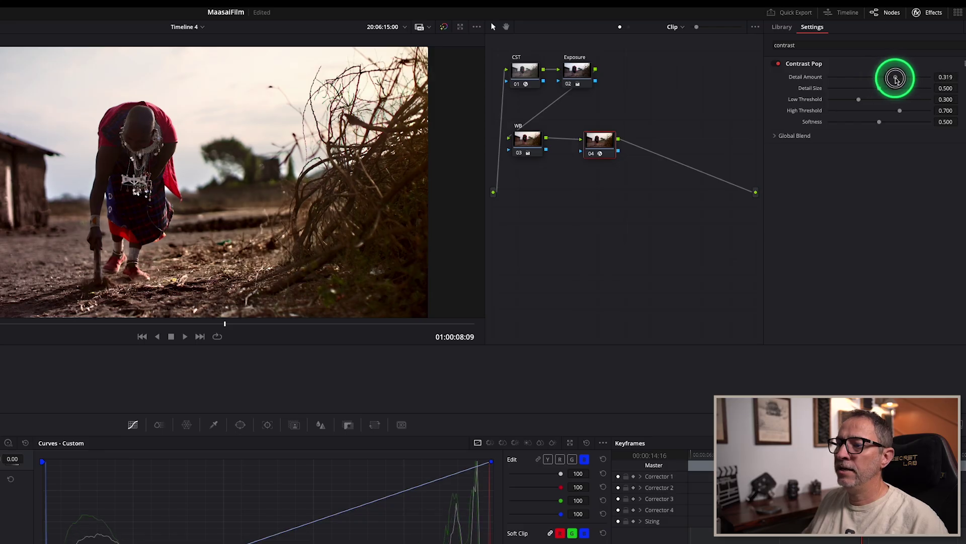
left_click_drag(896, 80, 856, 102)
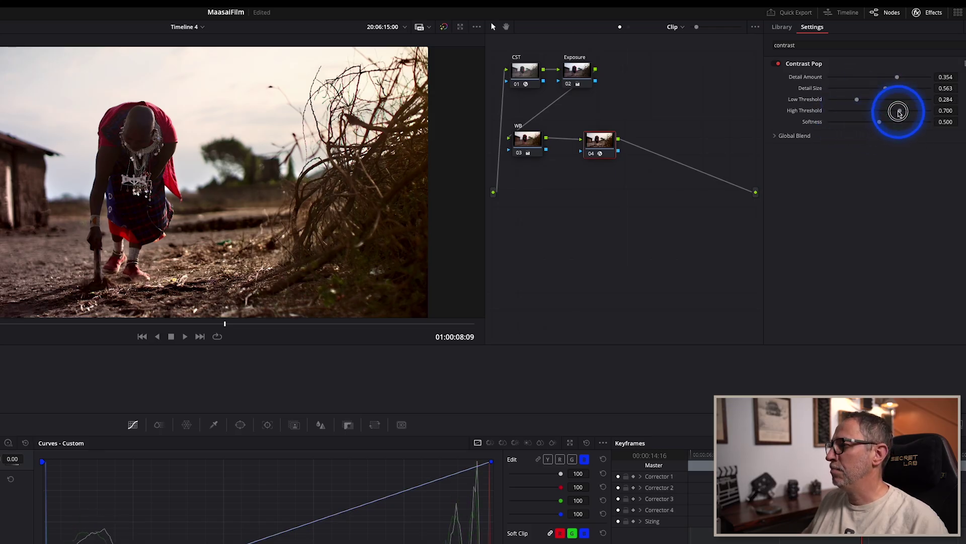
left_click_drag(904, 113, 880, 90)
left_click_drag(599, 142, 618, 140)
Fit the whole frame in the viewer and warm the WB node's offset to about red 31.20, green 22.70 and blue 10.23
left_click(537, 140)
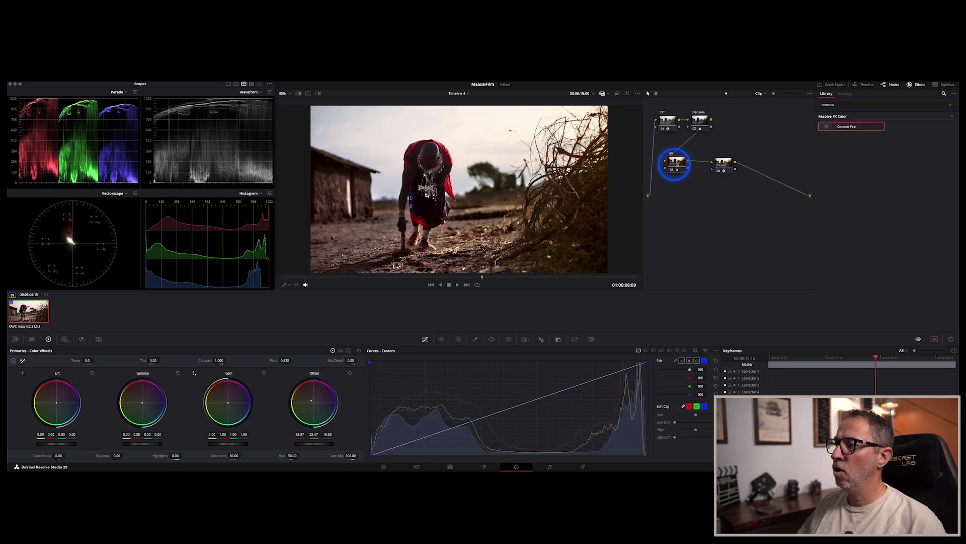
left_click(676, 163)
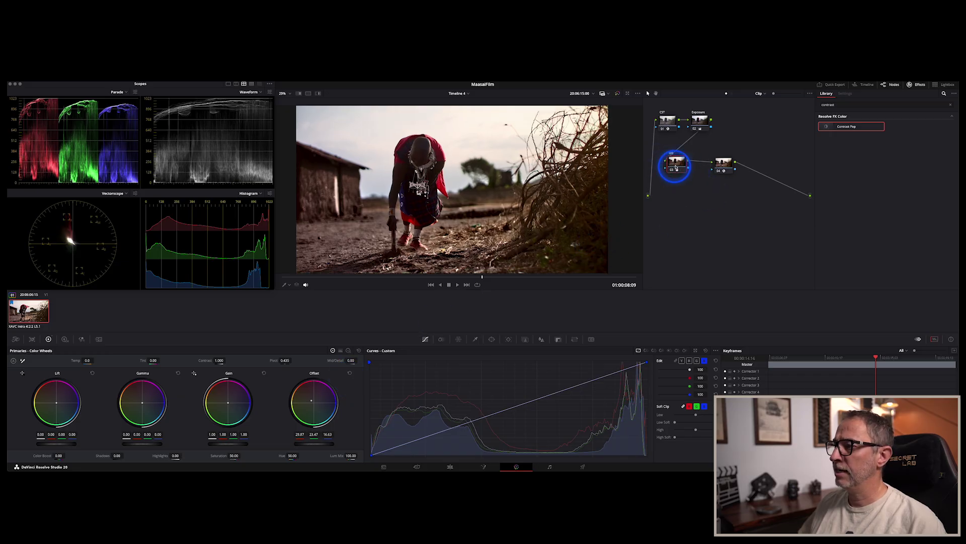
left_click(288, 94)
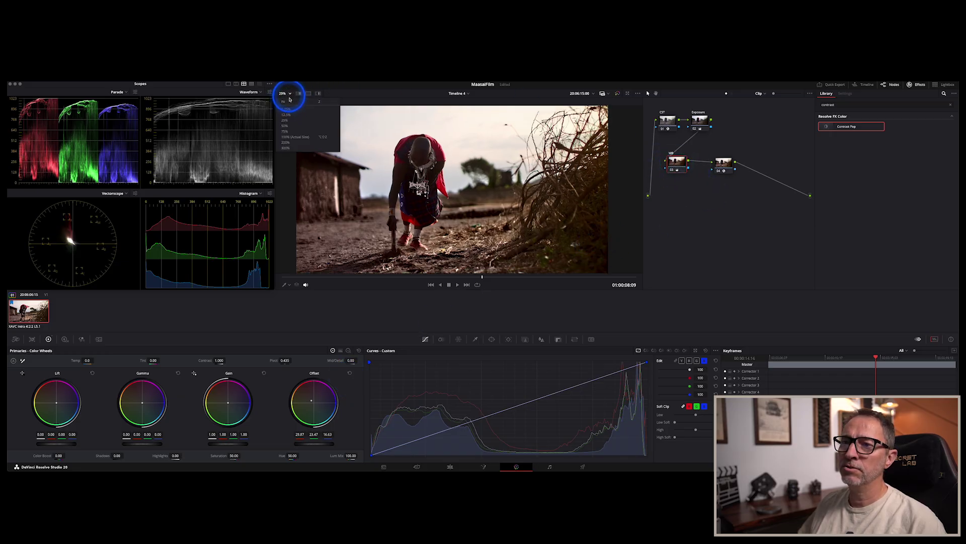
left_click(290, 101)
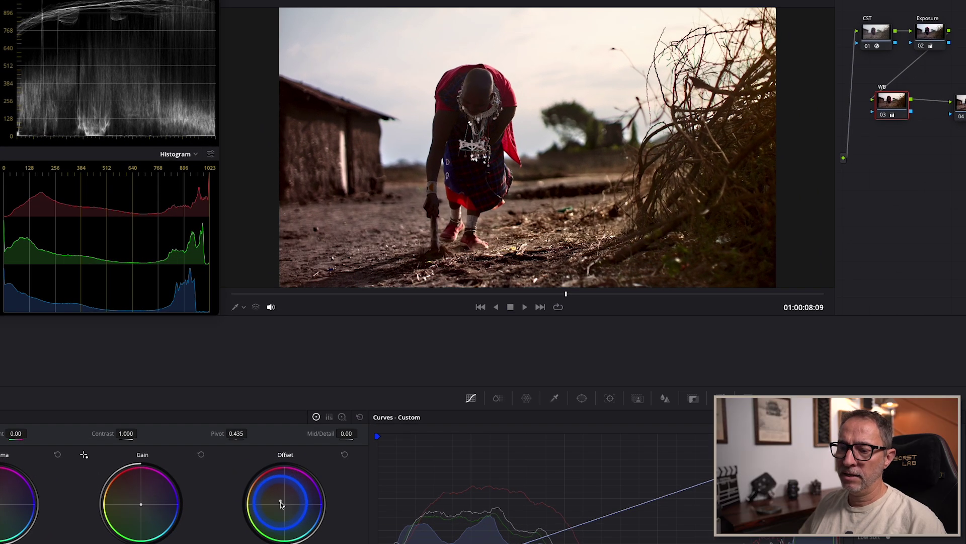
left_click_drag(280, 501, 242, 496)
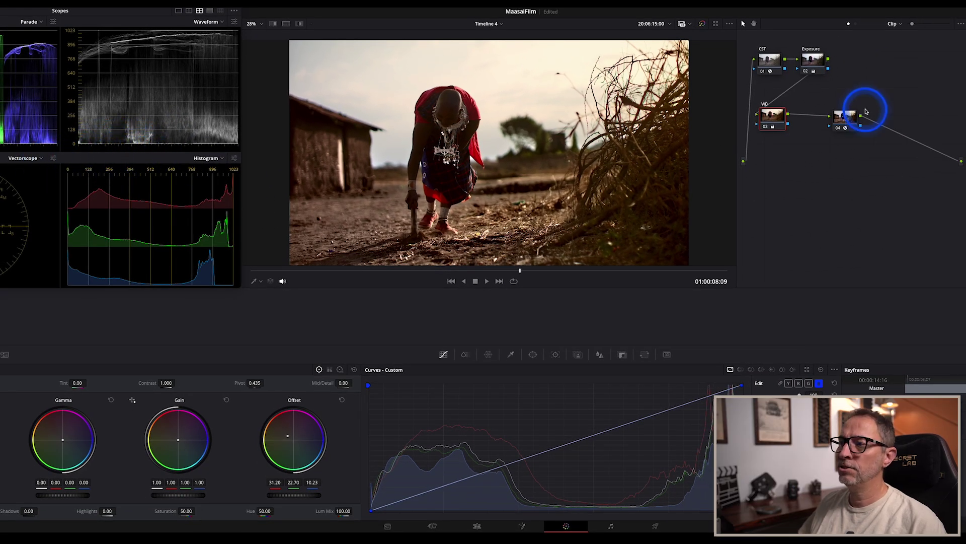
Review the primary wheel settings of the Exposure and WB nodes
left_click(776, 124)
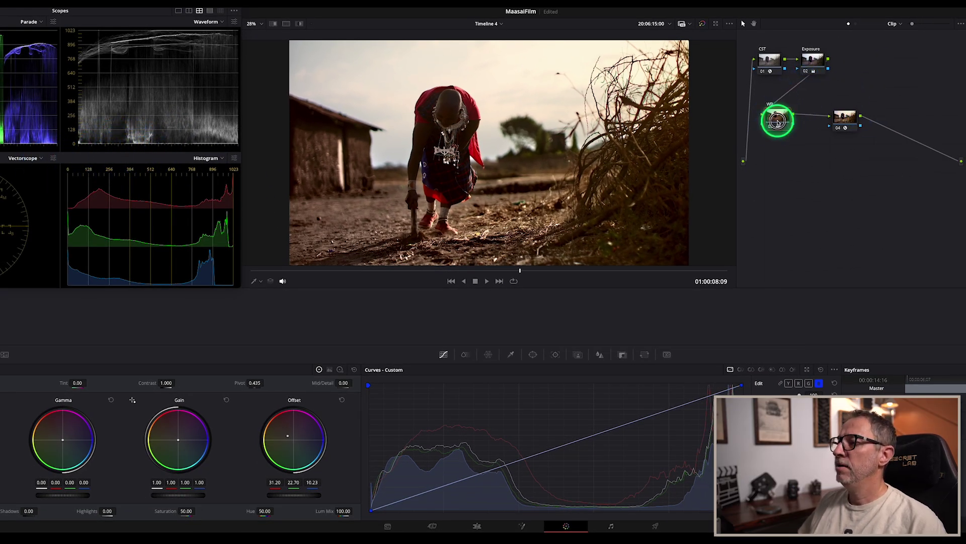
left_click(814, 64)
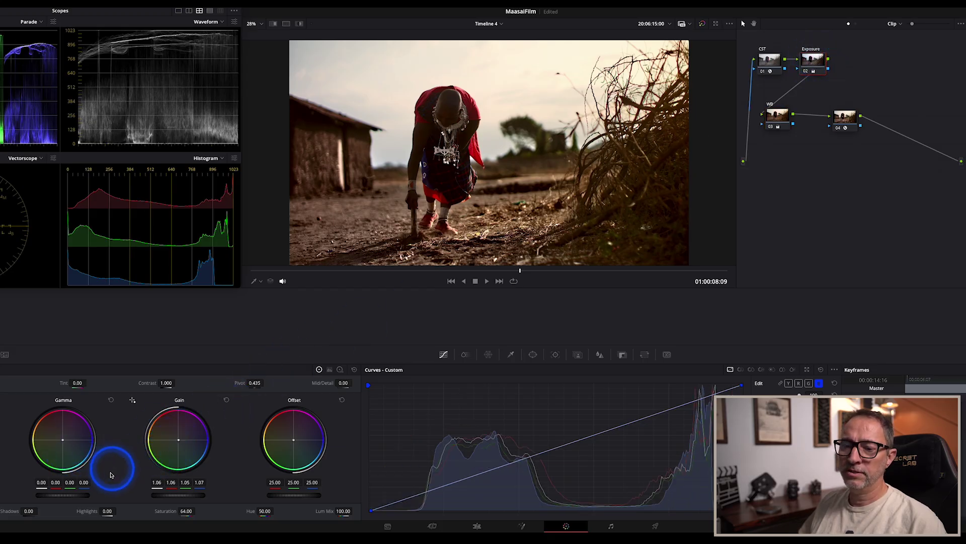
left_click(813, 63)
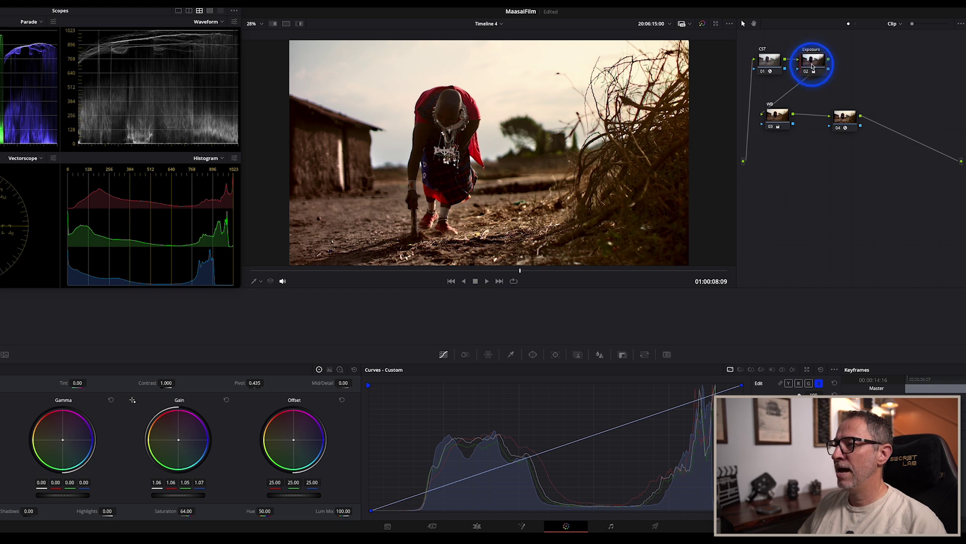
left_click(780, 121)
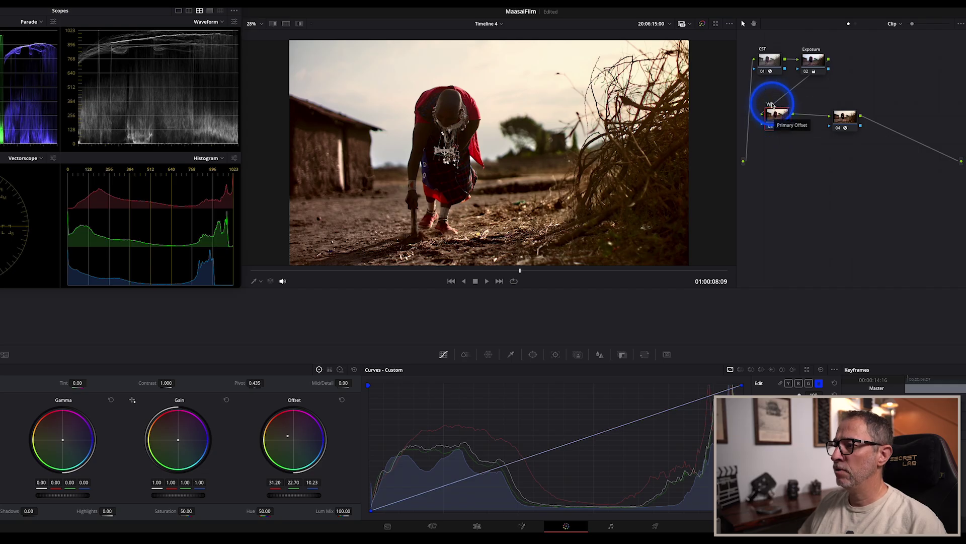
Add a serial node after the Contrast Pop node and label the Contrast Pop node Contrast
left_click(845, 120)
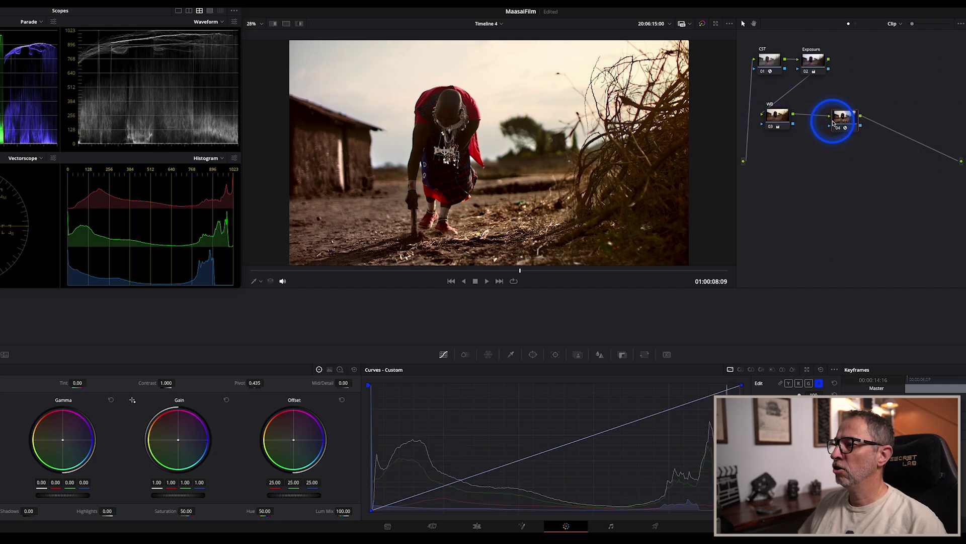
key("alt+s")
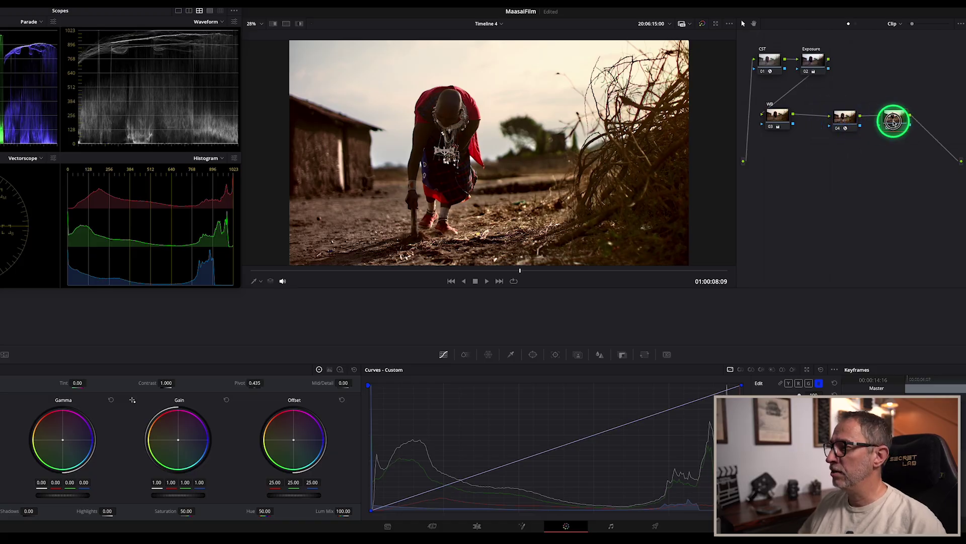
left_click_drag(845, 119, 835, 119)
right_click(848, 130)
left_click(844, 125)
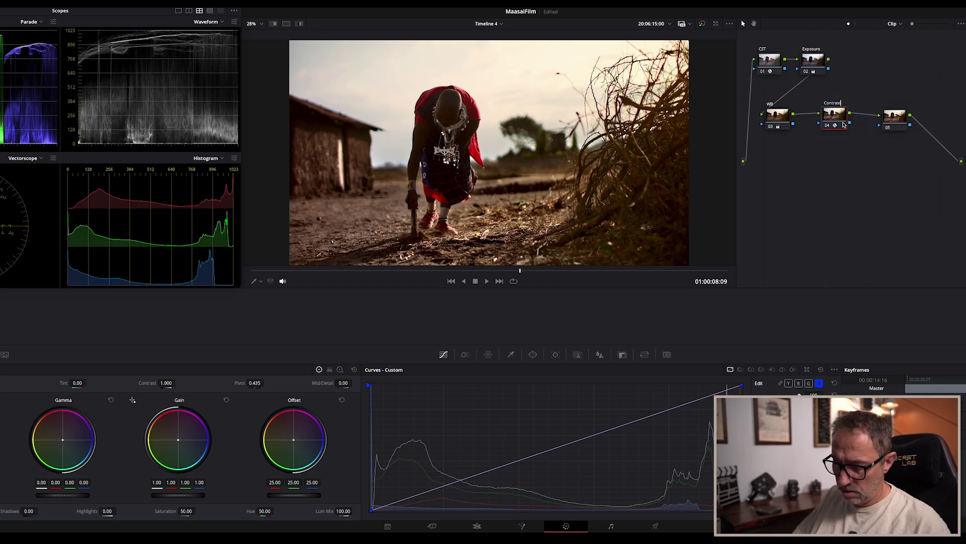
Lift the dark areas in node 05 with a lift of about 0.01 and shadows of 29.50
left_click(888, 116)
left_click(370, 312)
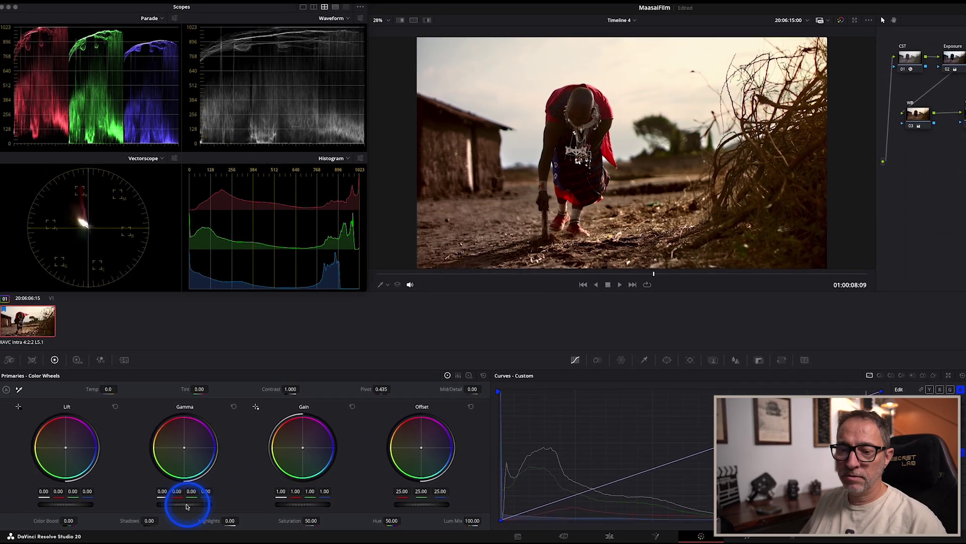
left_click_drag(58, 505, 91, 504)
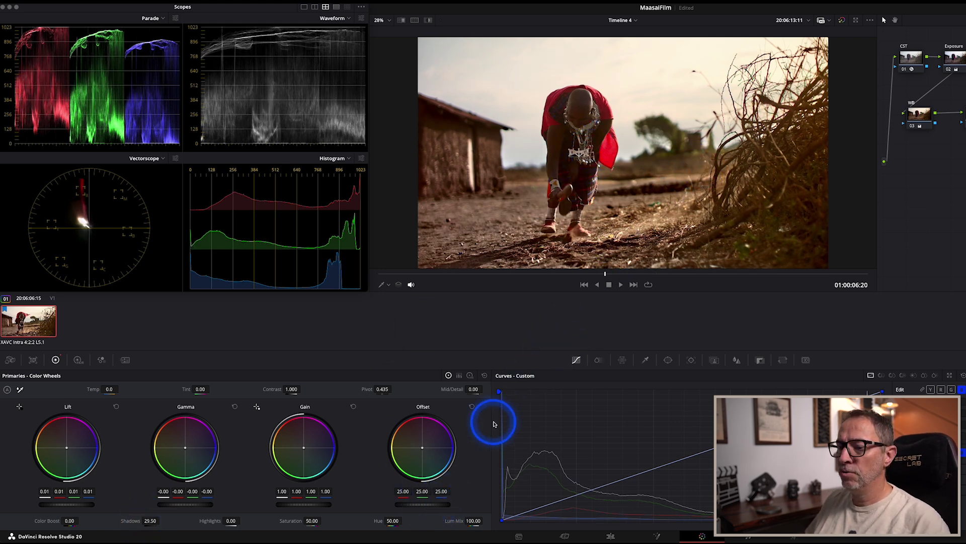
Lower node 05's offset to about 18.75 and its gain to about 0.94 on all channels
left_click_drag(433, 506, 327, 516)
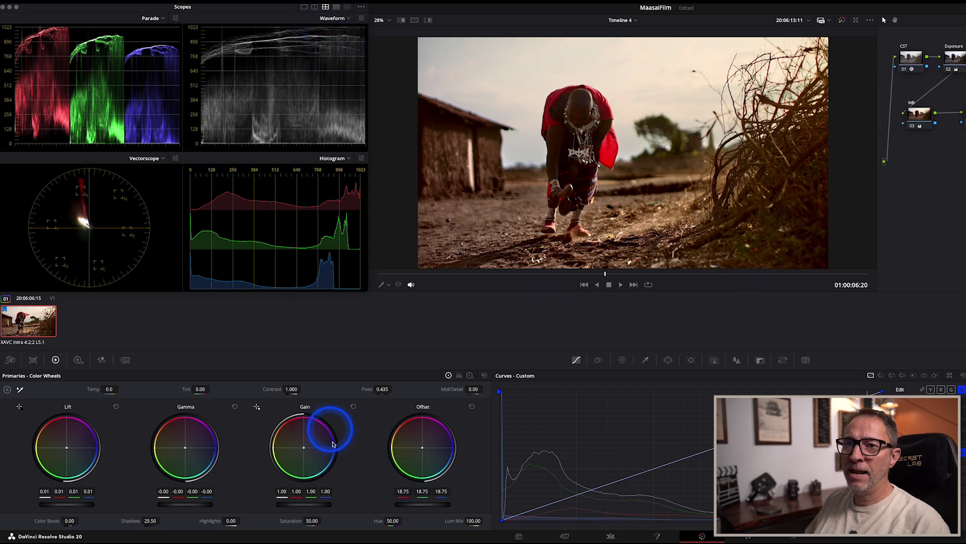
left_click_drag(306, 507, 272, 508)
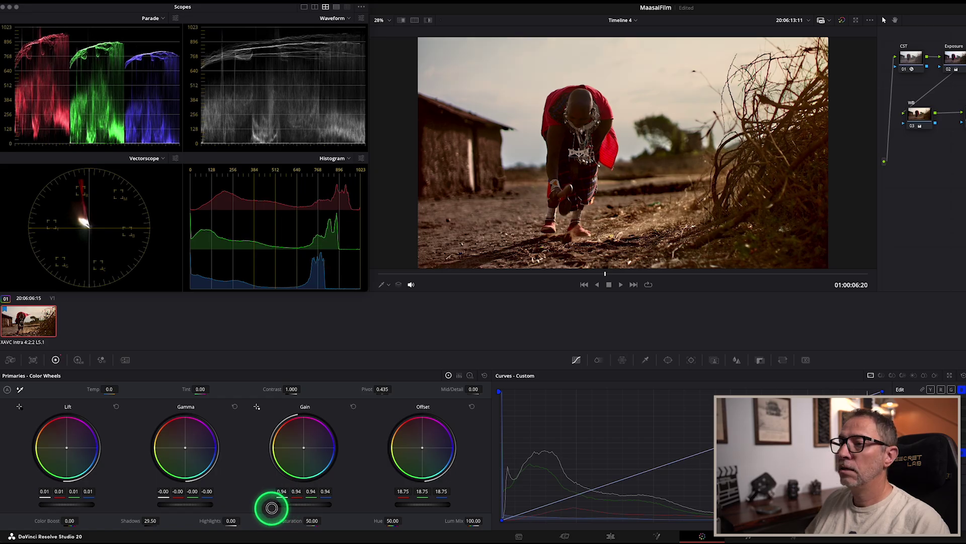
left_click_drag(275, 508, 265, 508)
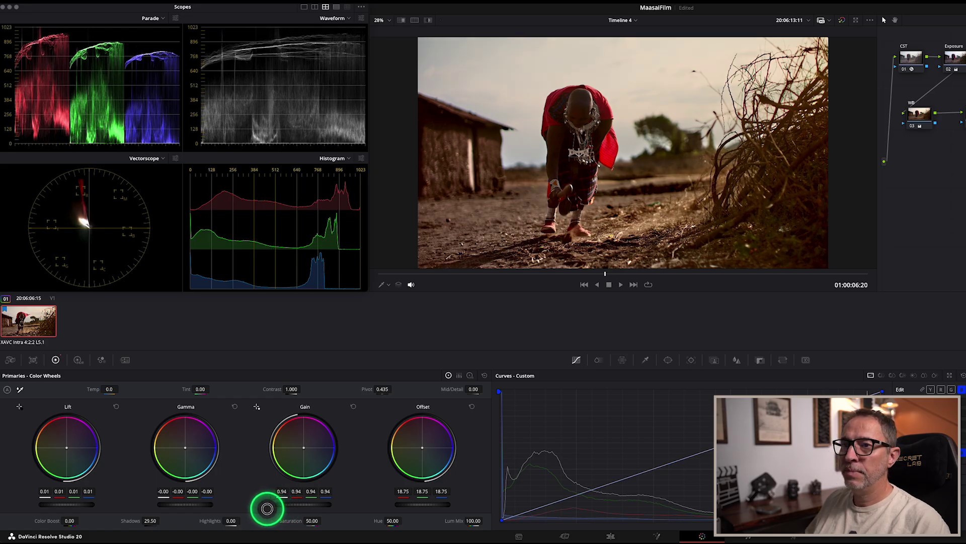